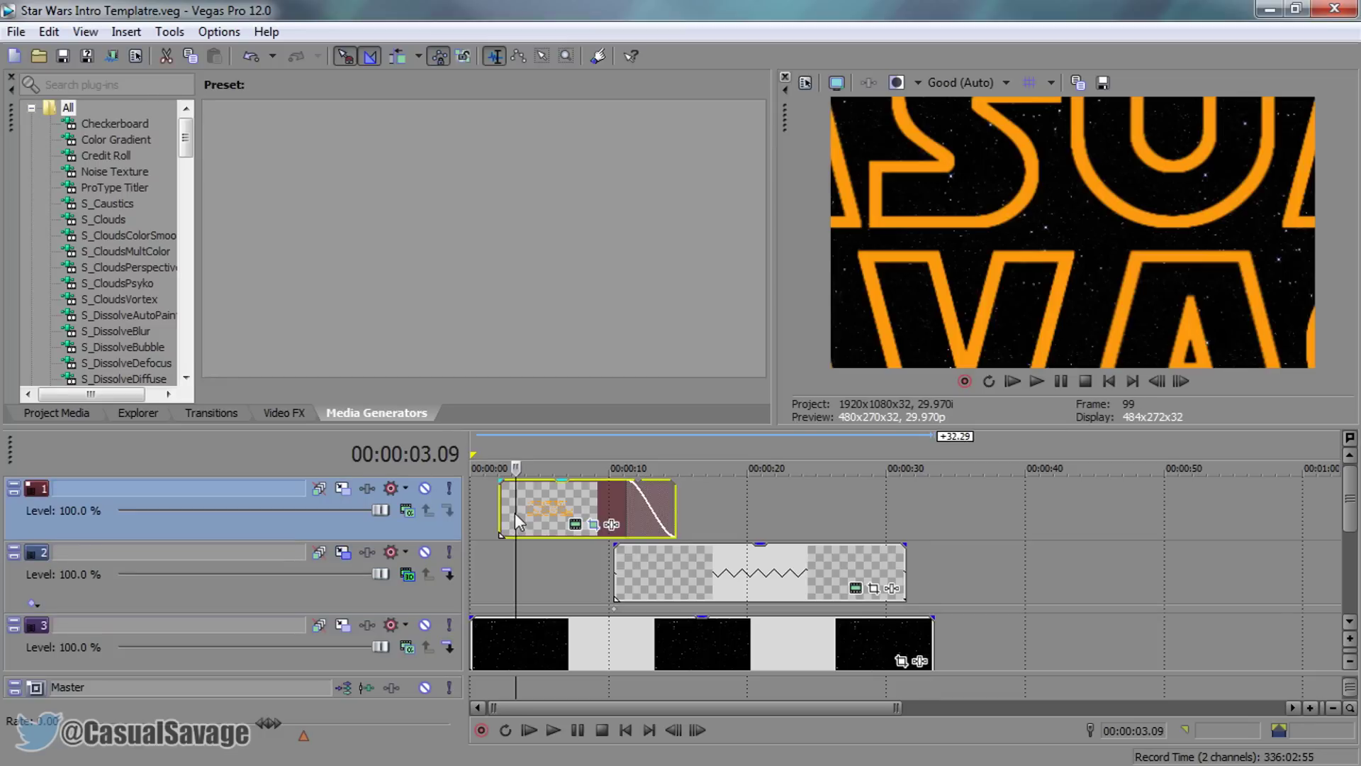
Scrub through the outlined title and the scrolling crawl, then bring up the track 1 title event's context menu
{"action": "left_click", "coordinate": [494, 513]}
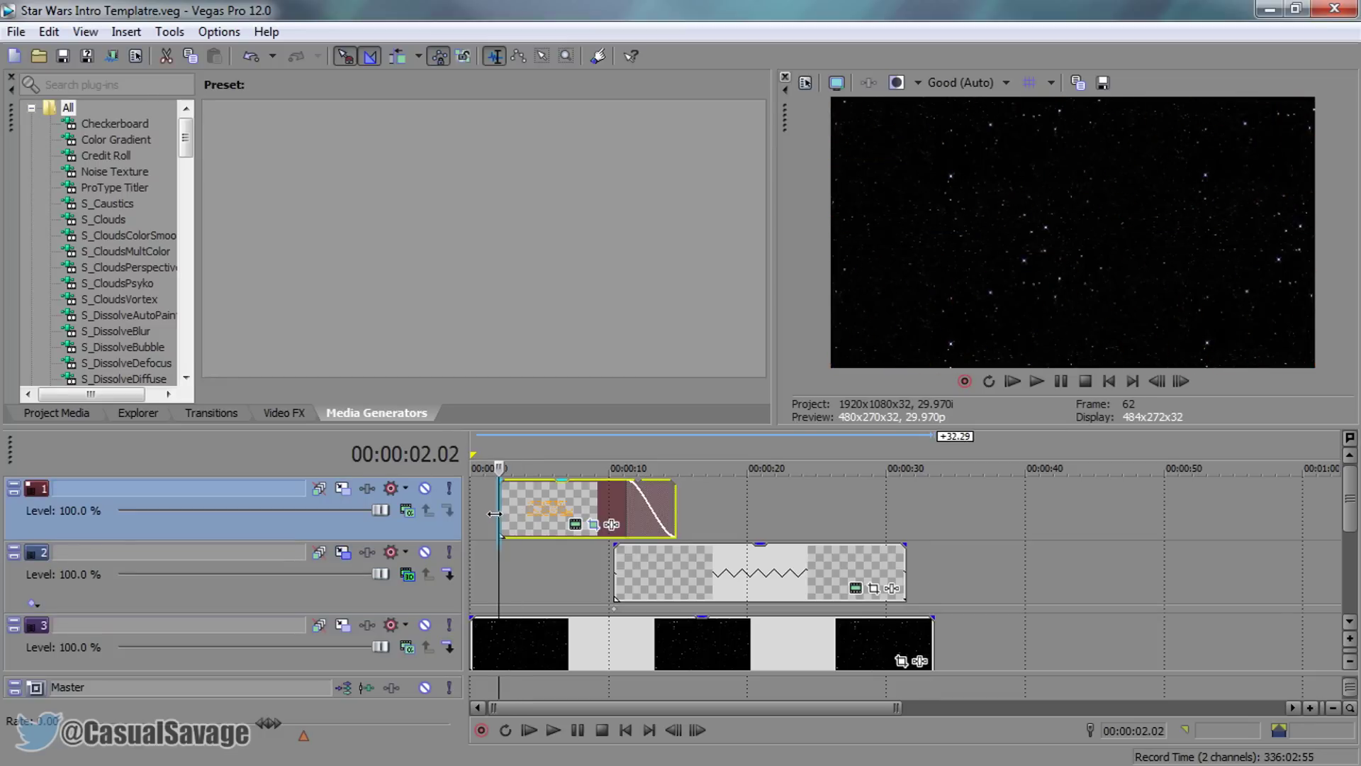
{"action": "left_click_drag", "start_coordinate": [495, 513], "coordinate": [597, 504]}
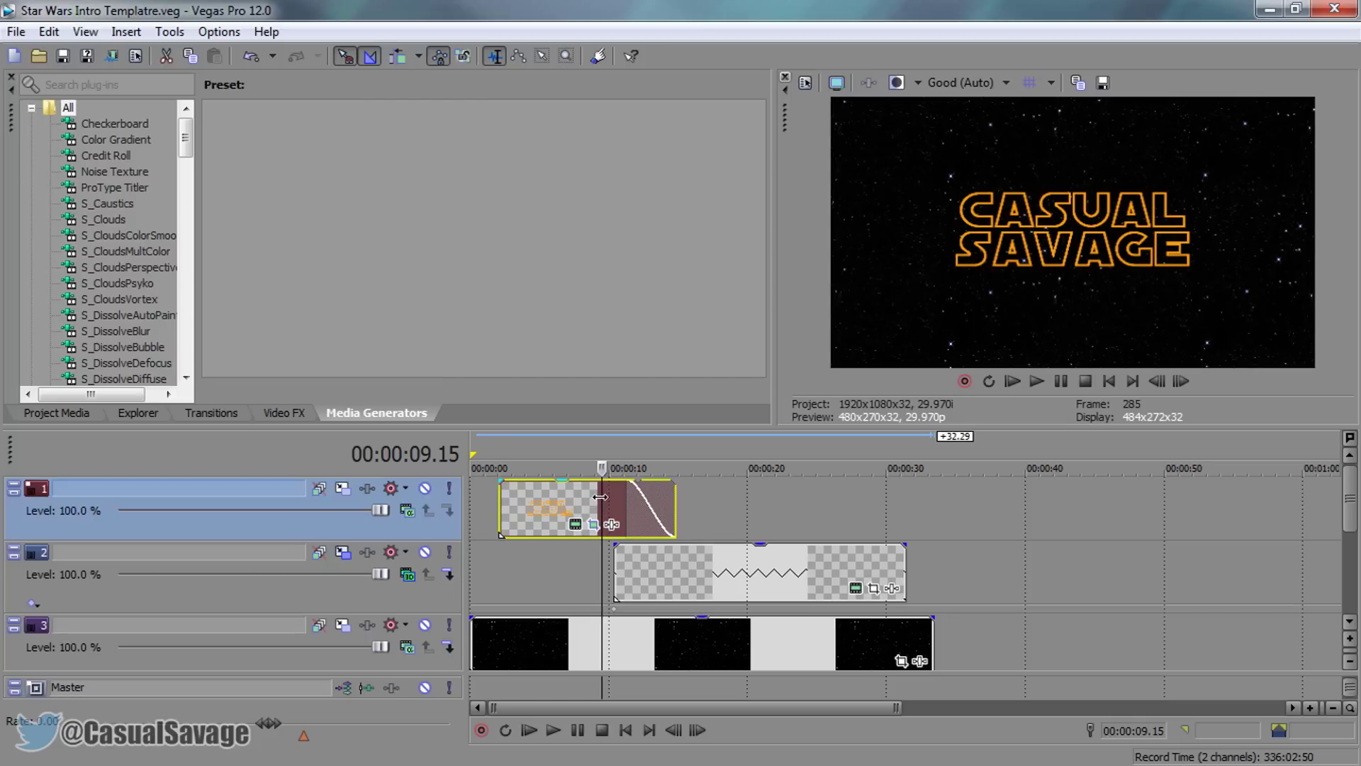
{"action": "left_click", "coordinate": [614, 509]}
{"action": "left_click", "coordinate": [646, 564]}
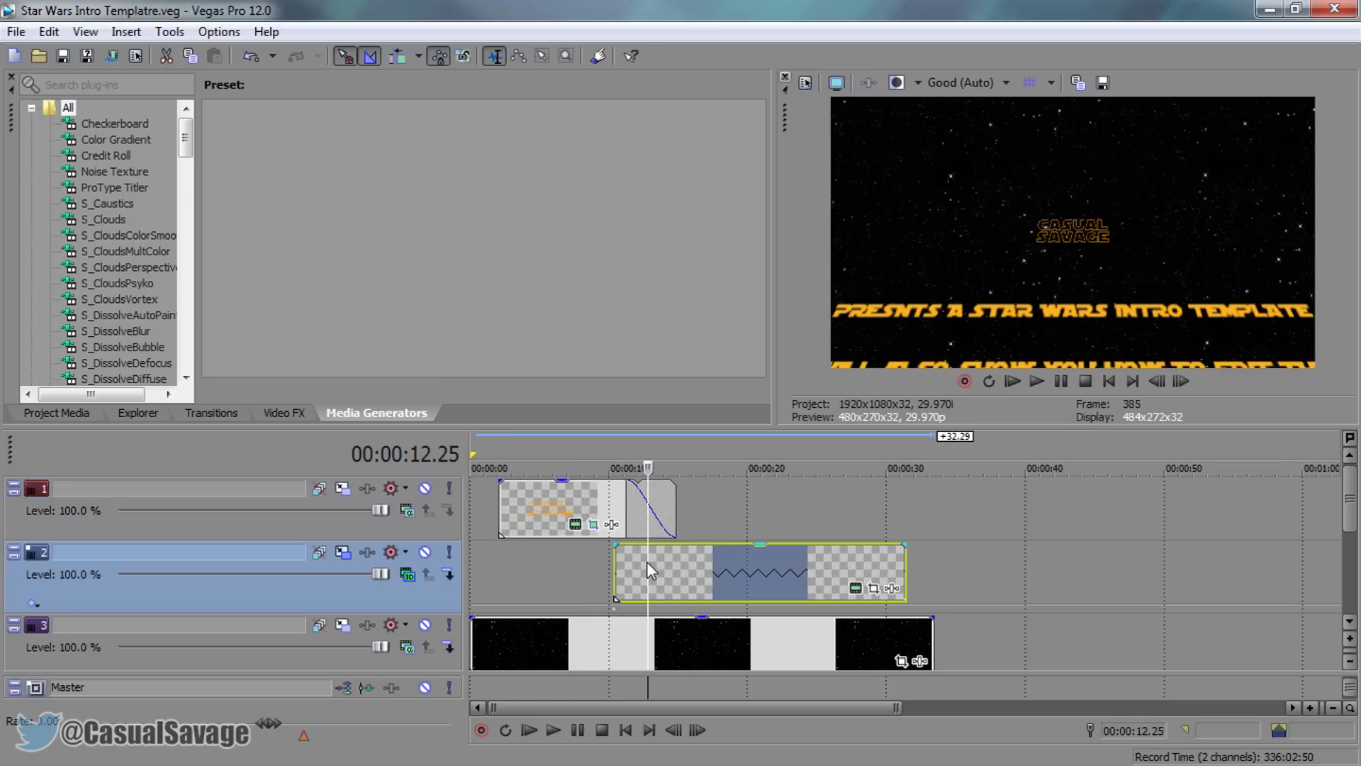
{"action": "left_click_drag", "start_coordinate": [647, 564], "coordinate": [525, 590]}
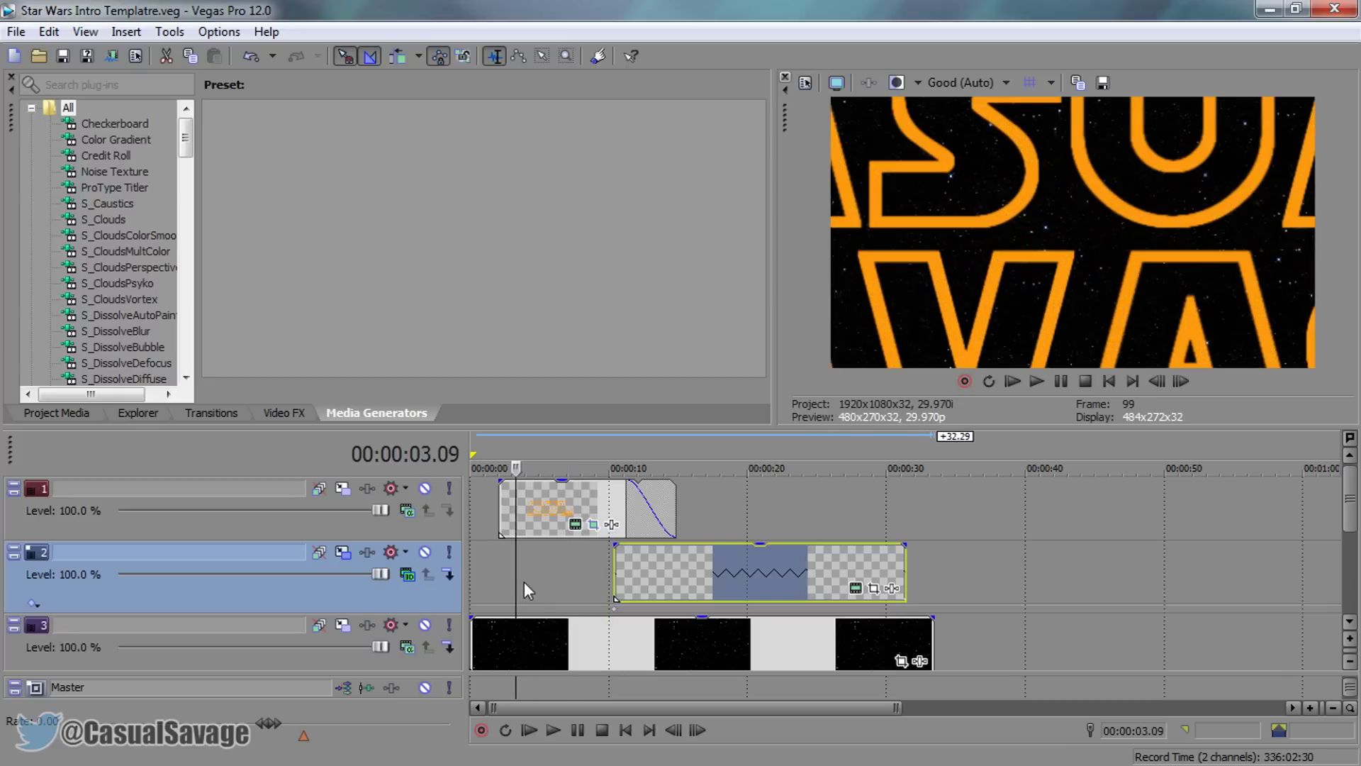
{"action": "left_click_drag", "start_coordinate": [556, 465], "coordinate": [560, 464]}
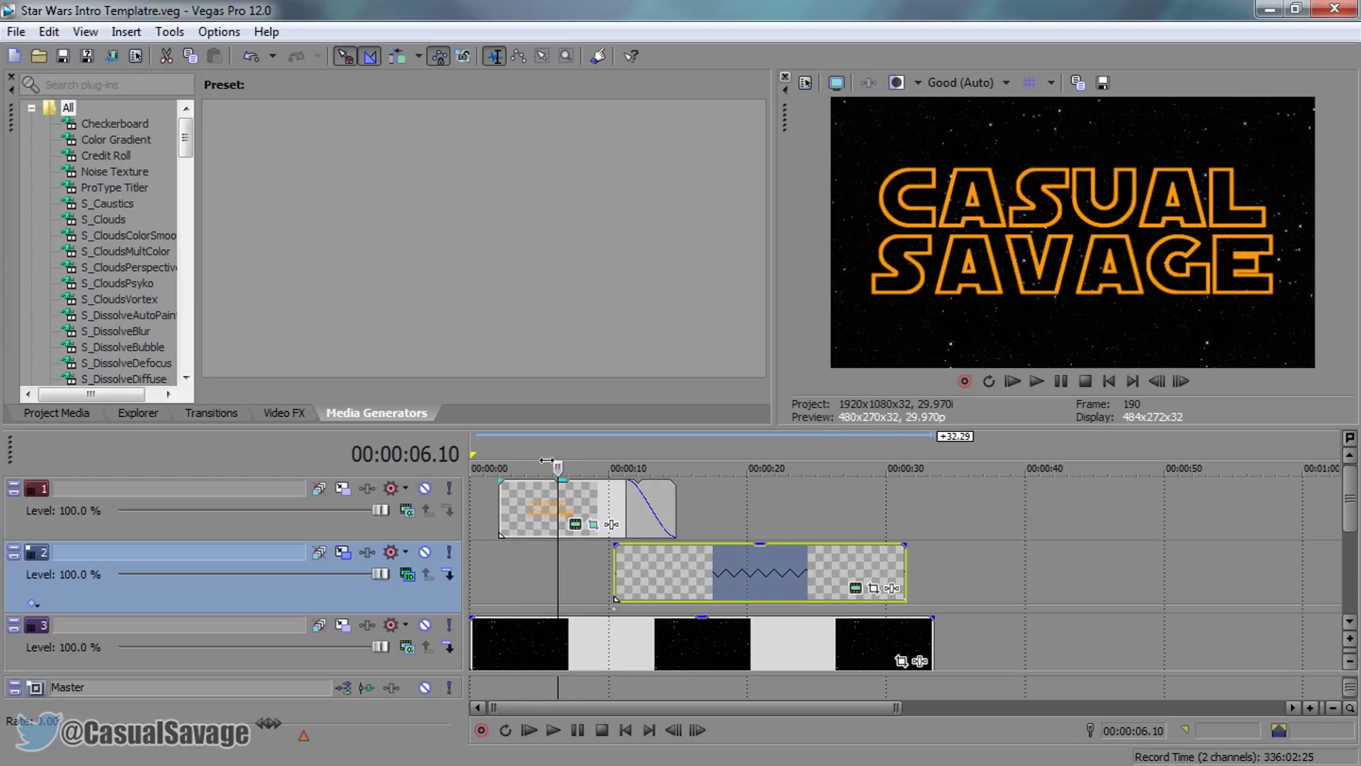
{"action": "right_click", "coordinate": [555, 502]}
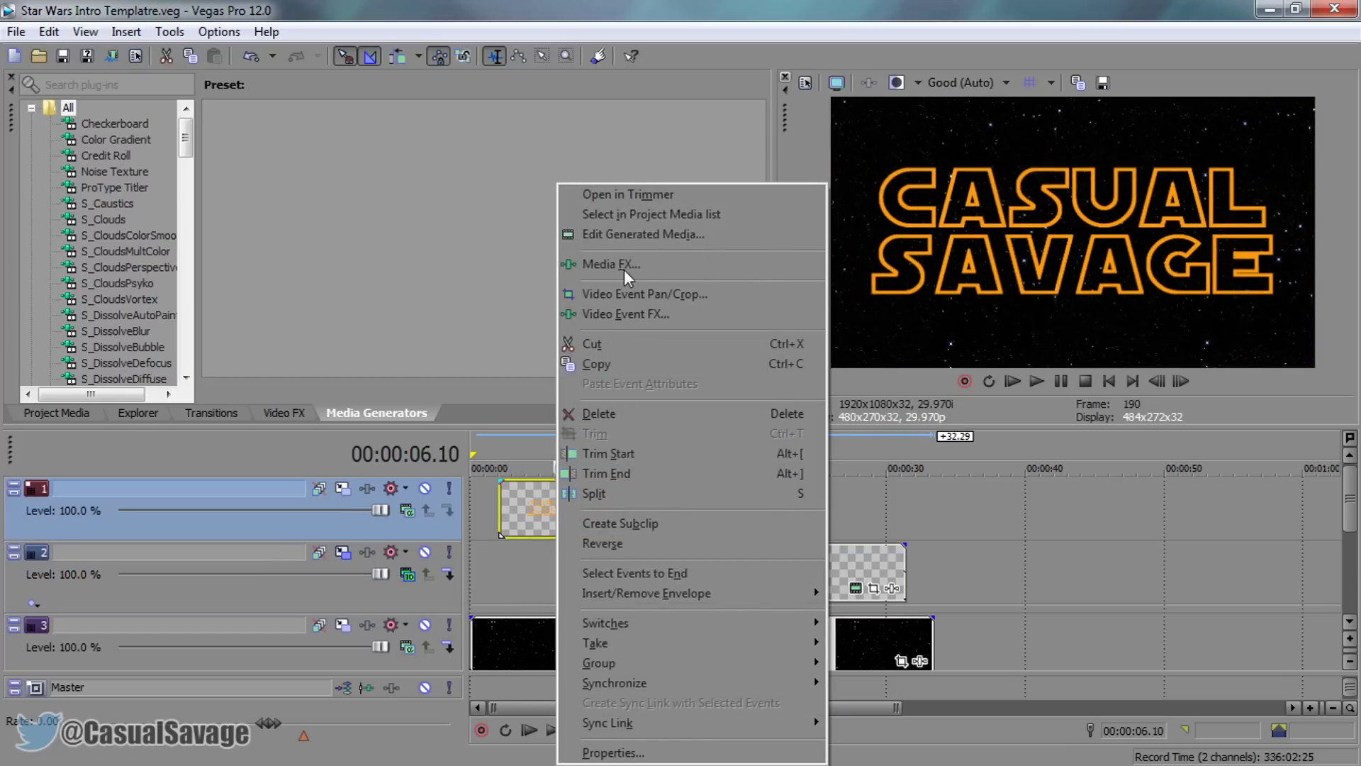
In the title's text generator, replace CASUAL SAVAGE with YOUR and NAME on two lines
{"action": "left_click", "coordinate": [517, 503]}
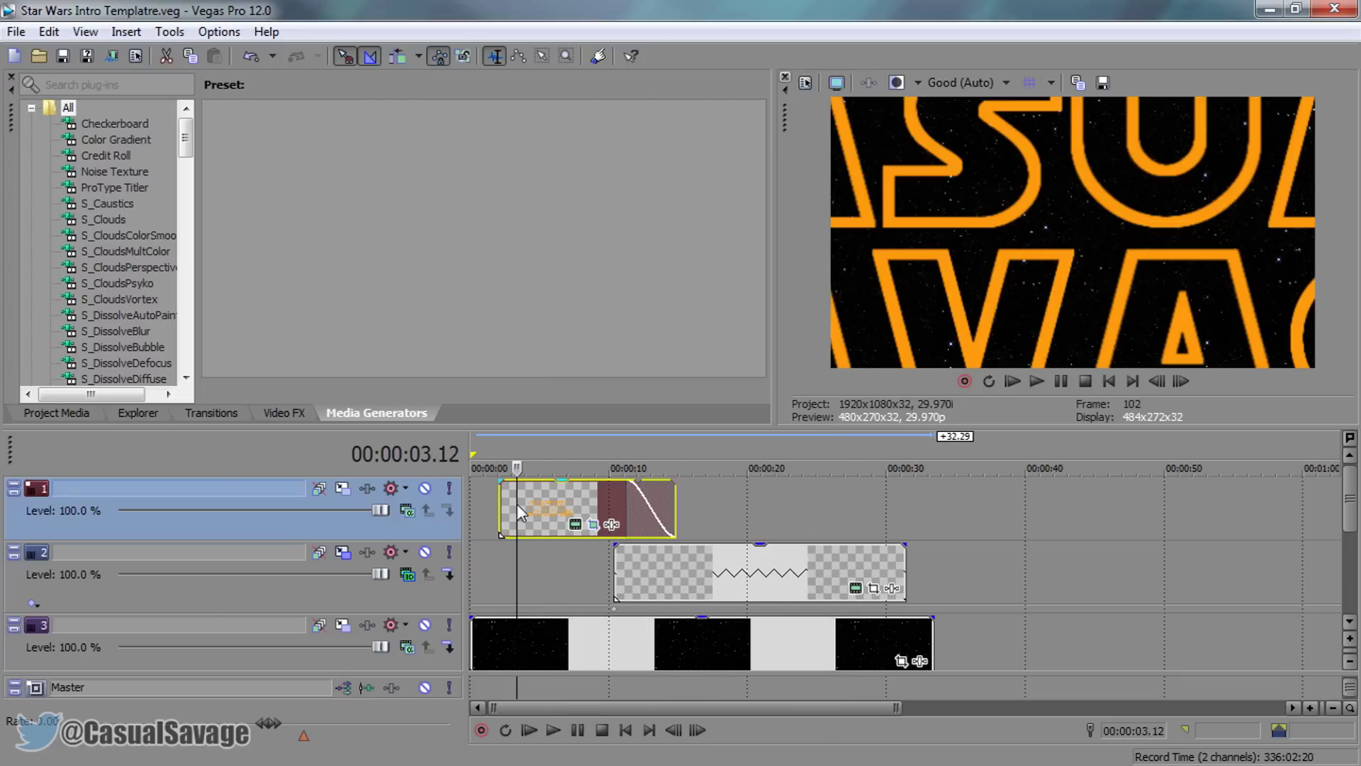
{"action": "left_click", "coordinate": [574, 530]}
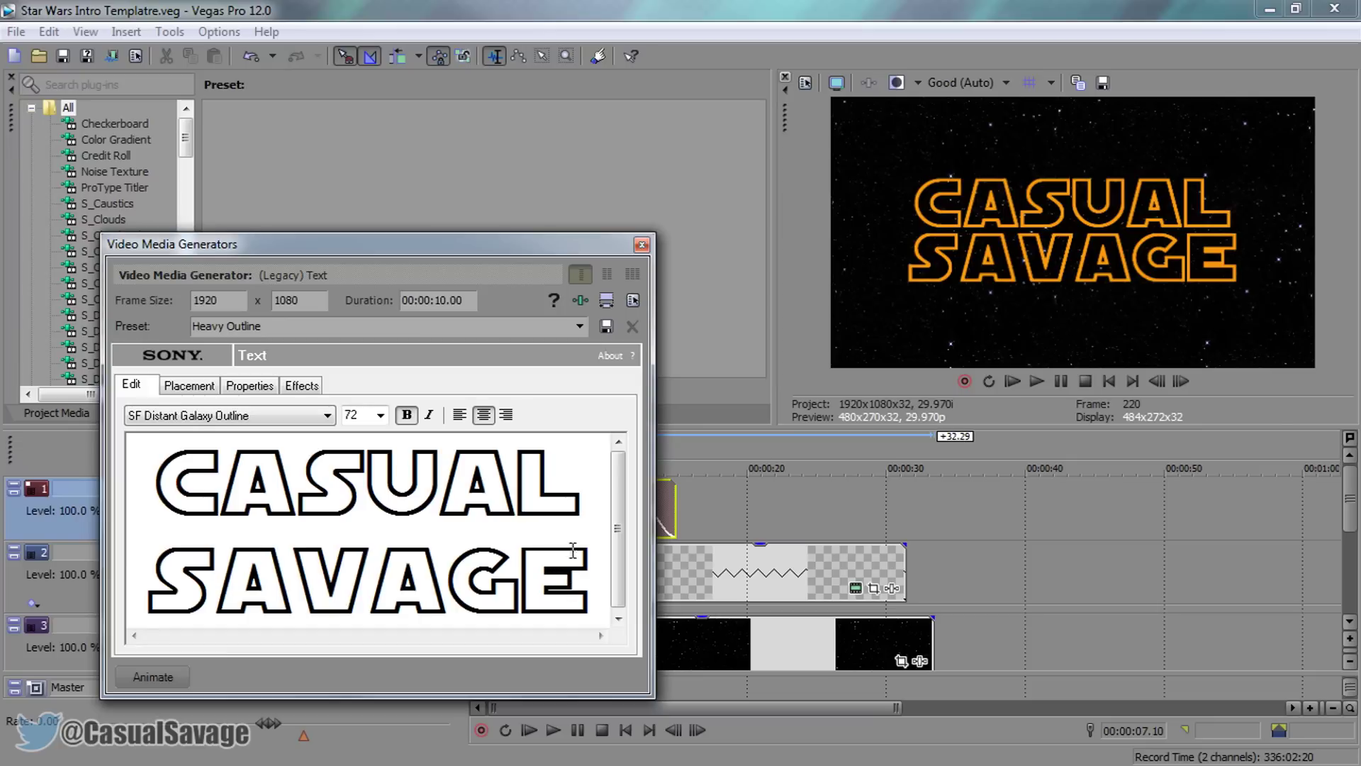
{"action": "key", "text": "ctrl+a"}
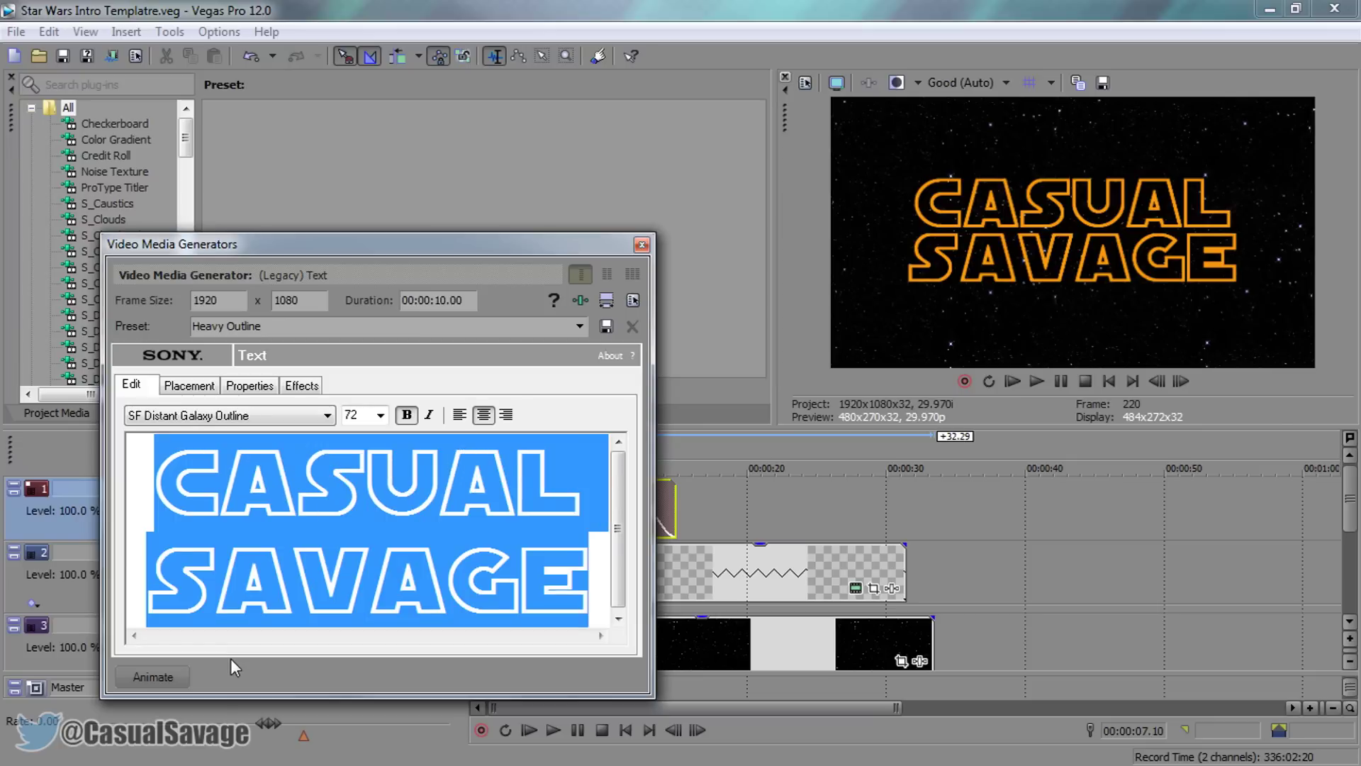
{"action": "type", "text": "YOUR"}
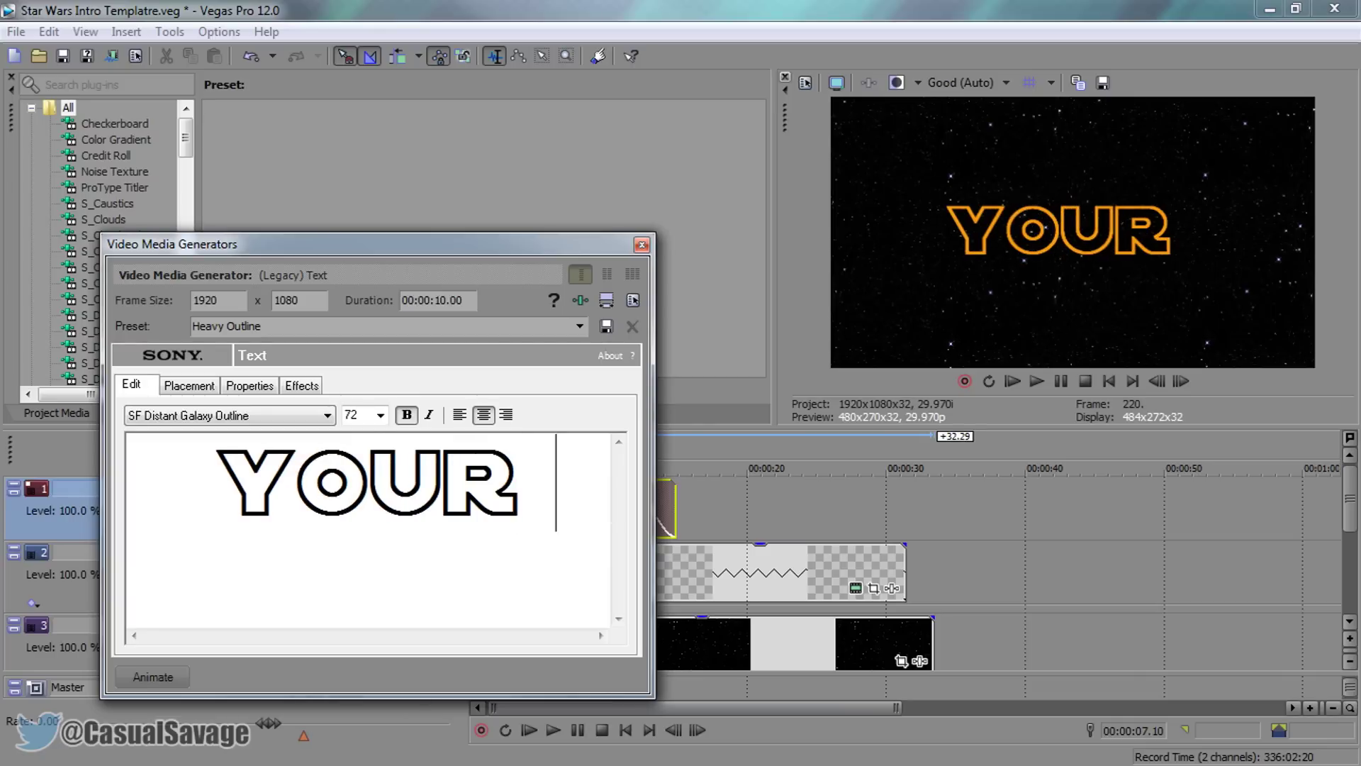
{"action": "key", "text": "Return"}
{"action": "type", "text": "NAME"}
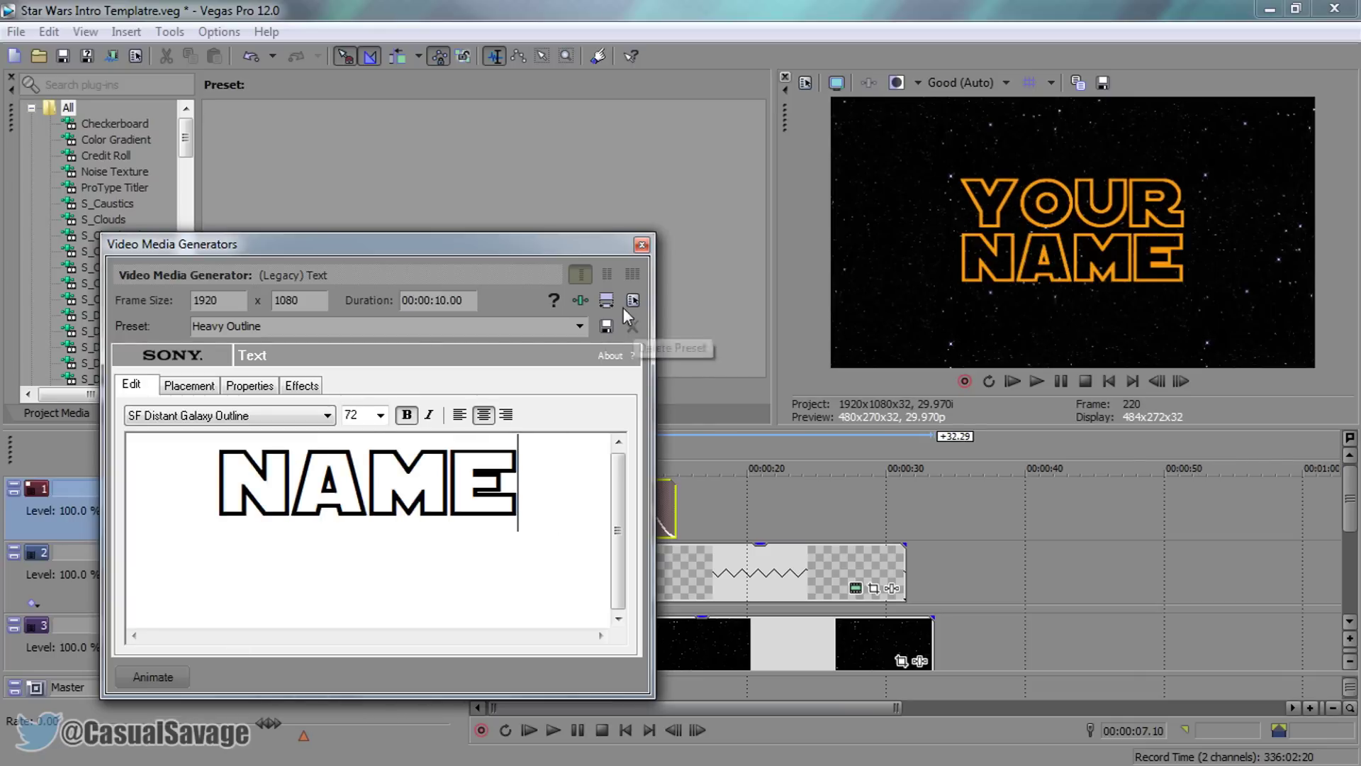
Close the title text settings and play the intro from near its start
{"action": "left_click", "coordinate": [642, 248]}
{"action": "left_click", "coordinate": [499, 510]}
{"action": "key", "text": "space"}
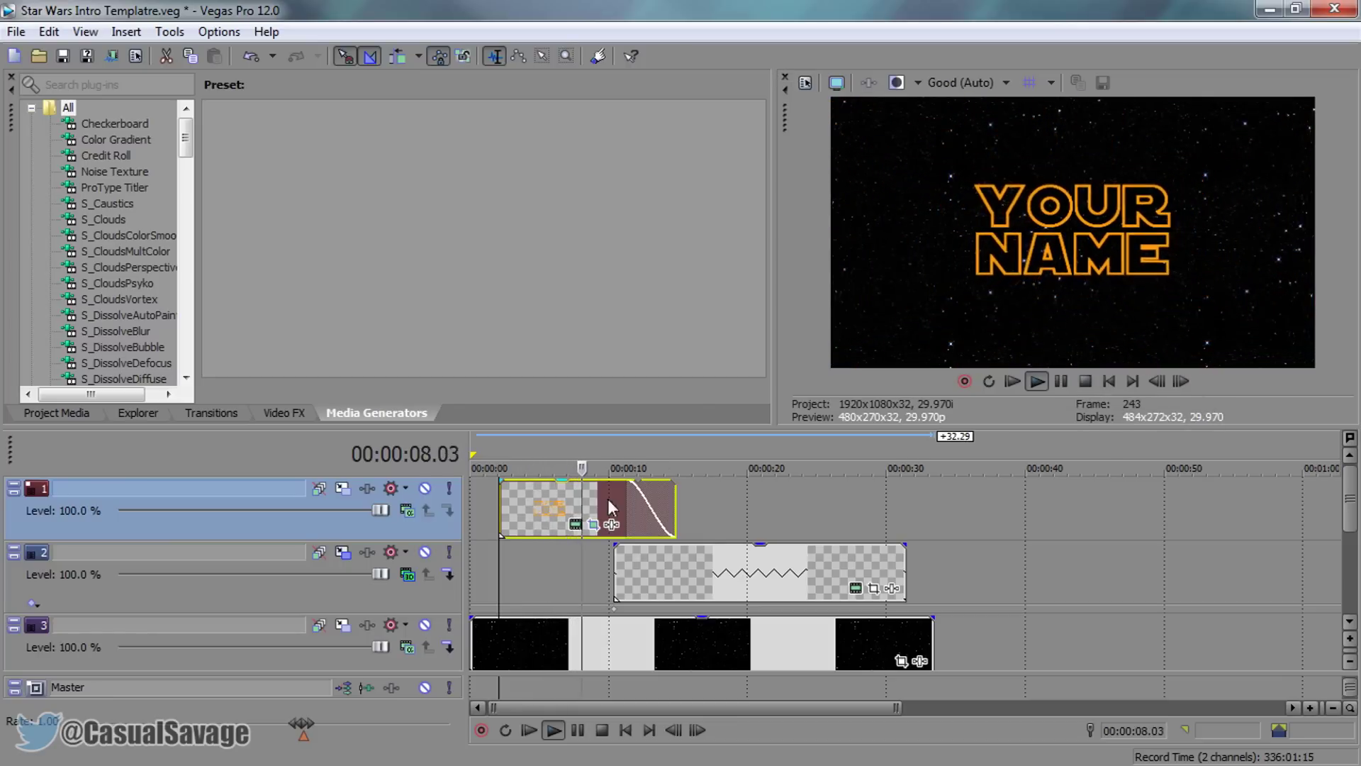
Pause on the scrolling credits and bring up the track 2 Credit Roll event's text settings
{"action": "left_click", "coordinate": [1061, 382]}
{"action": "left_click", "coordinate": [653, 586]}
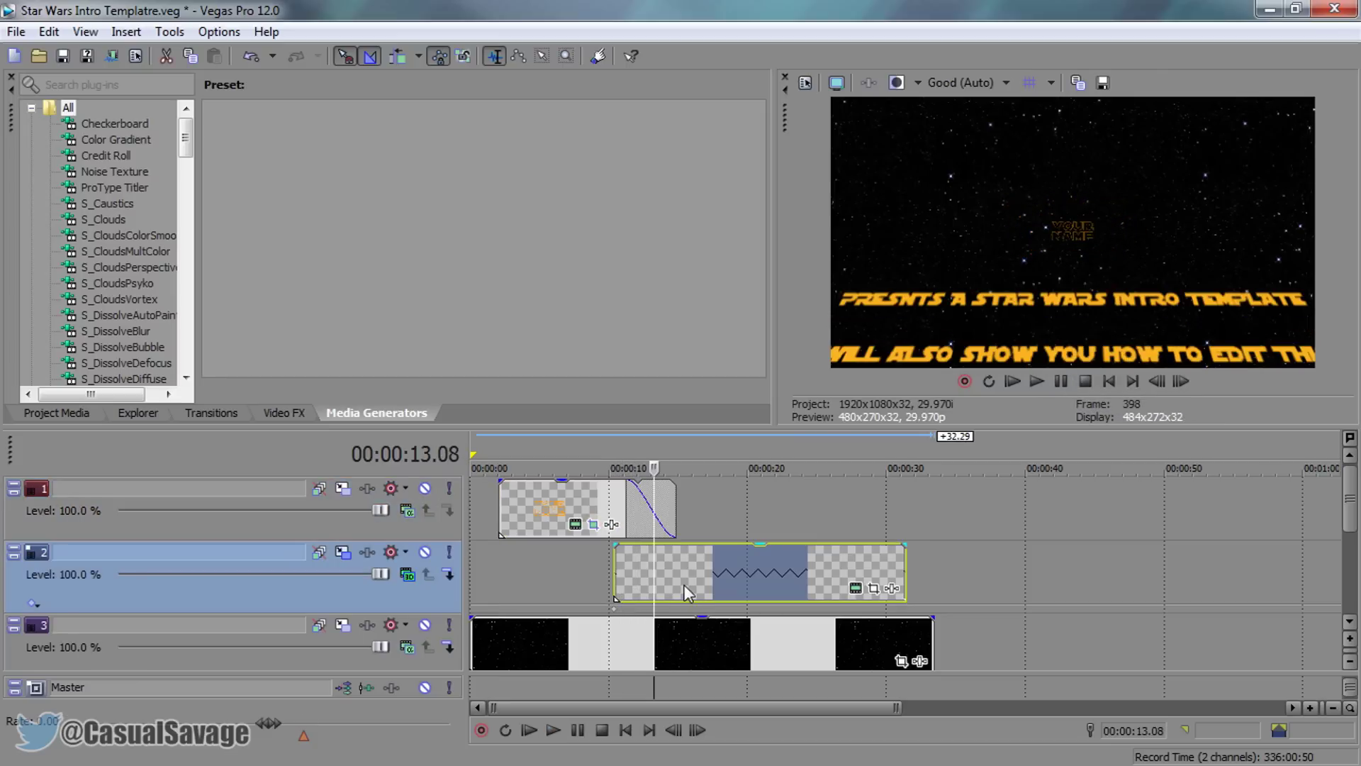
{"action": "right_click", "coordinate": [683, 586]}
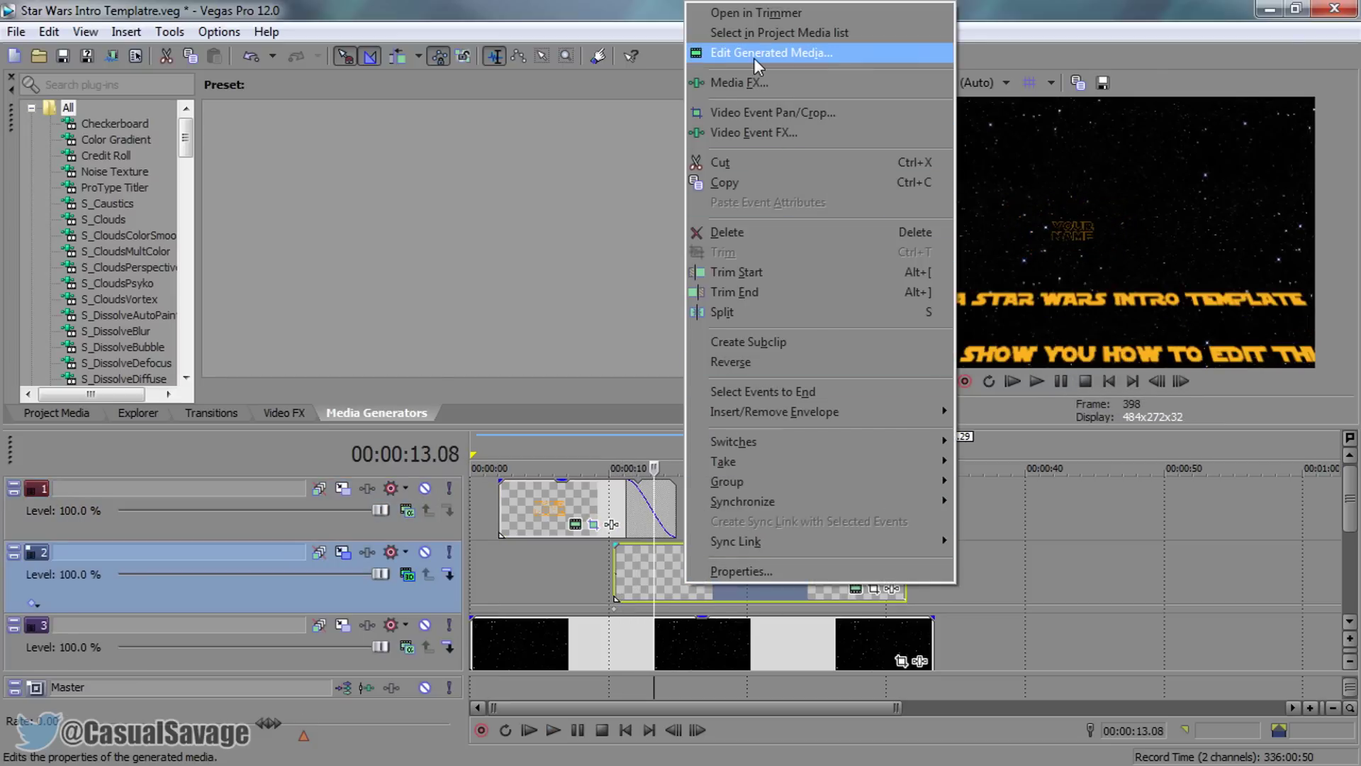
{"action": "left_click", "coordinate": [667, 589]}
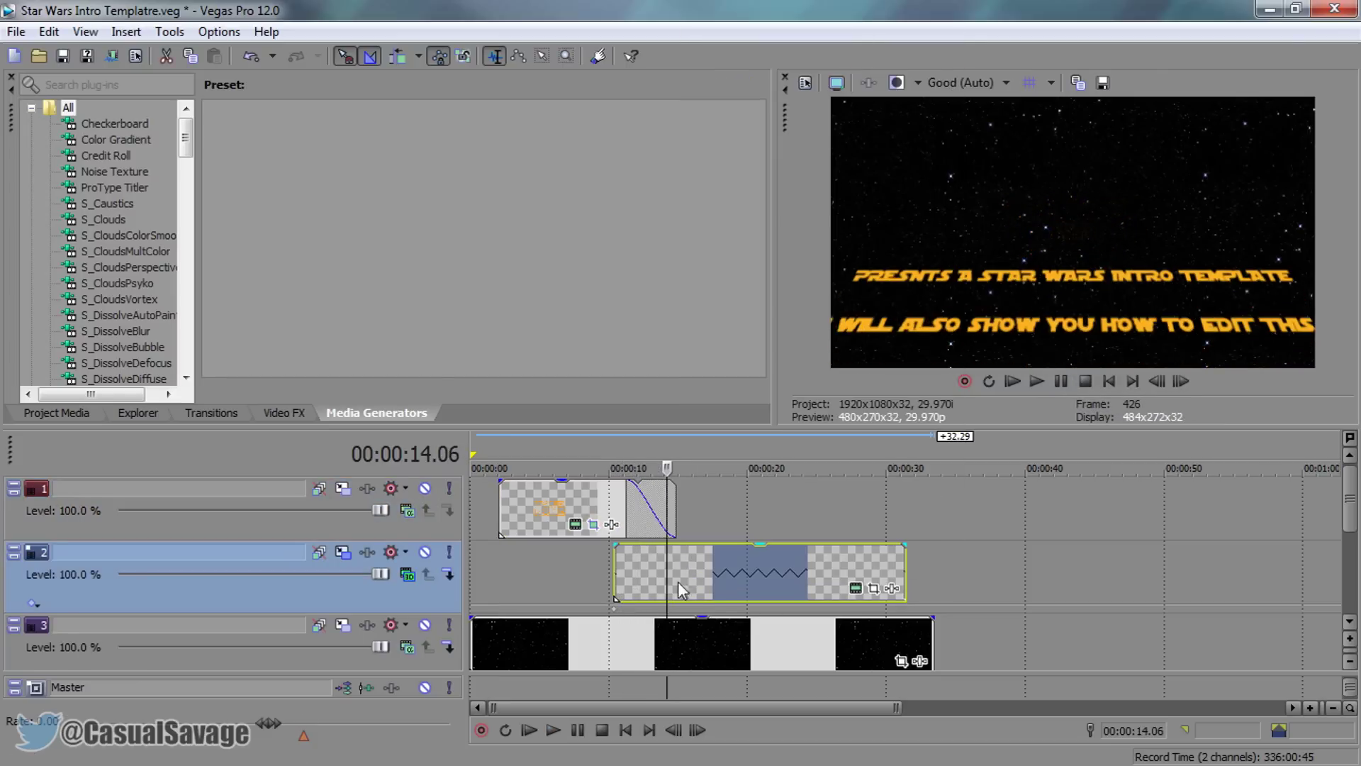
{"action": "left_click", "coordinate": [856, 589]}
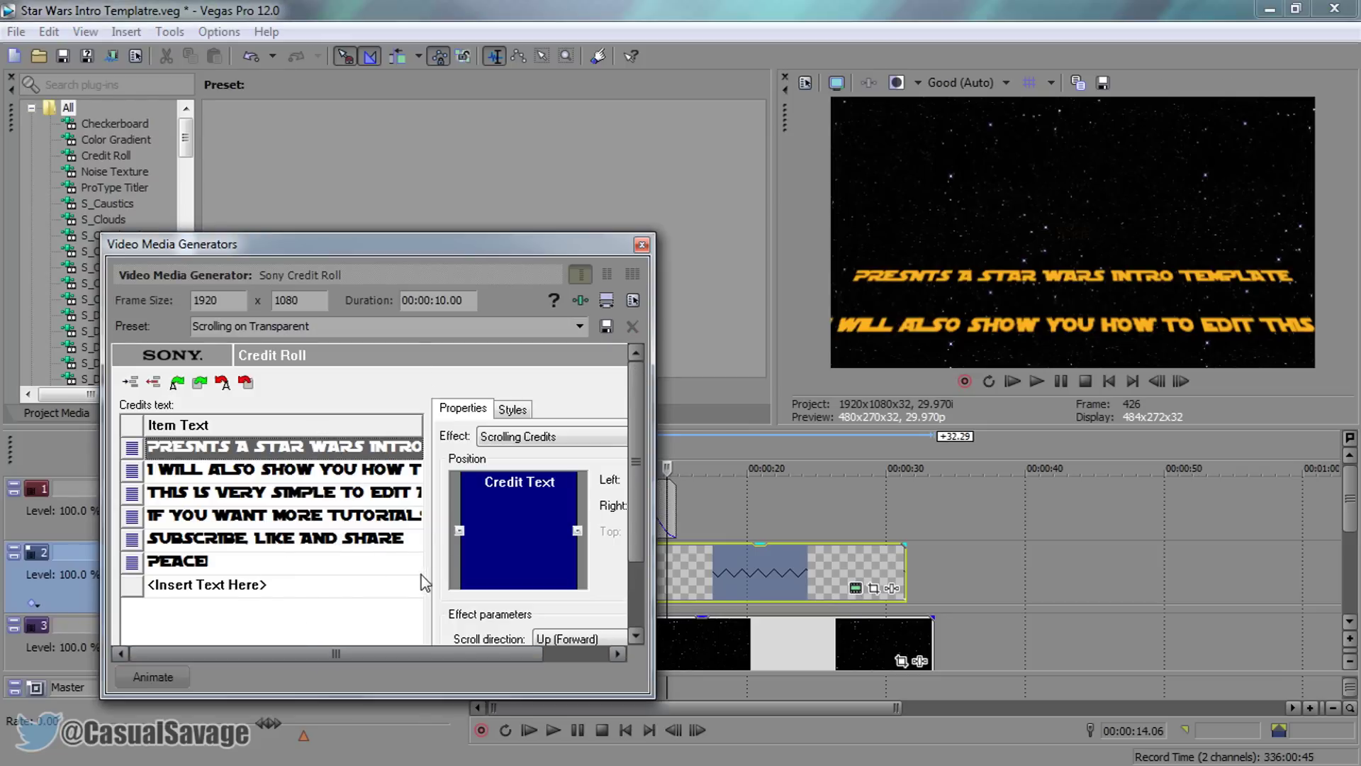
Append 'xxx' to the end of the first credit line
{"action": "left_click", "coordinate": [358, 447]}
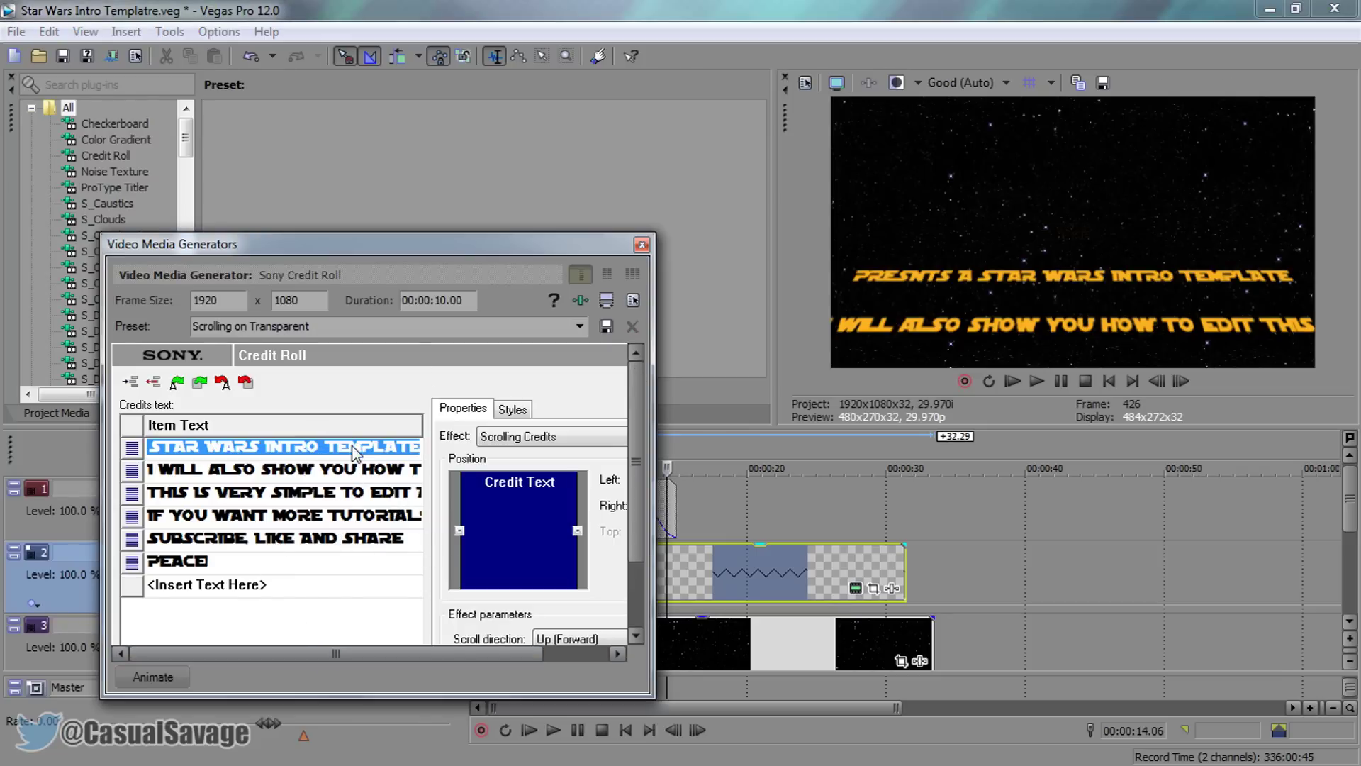
{"action": "left_click", "coordinate": [358, 447]}
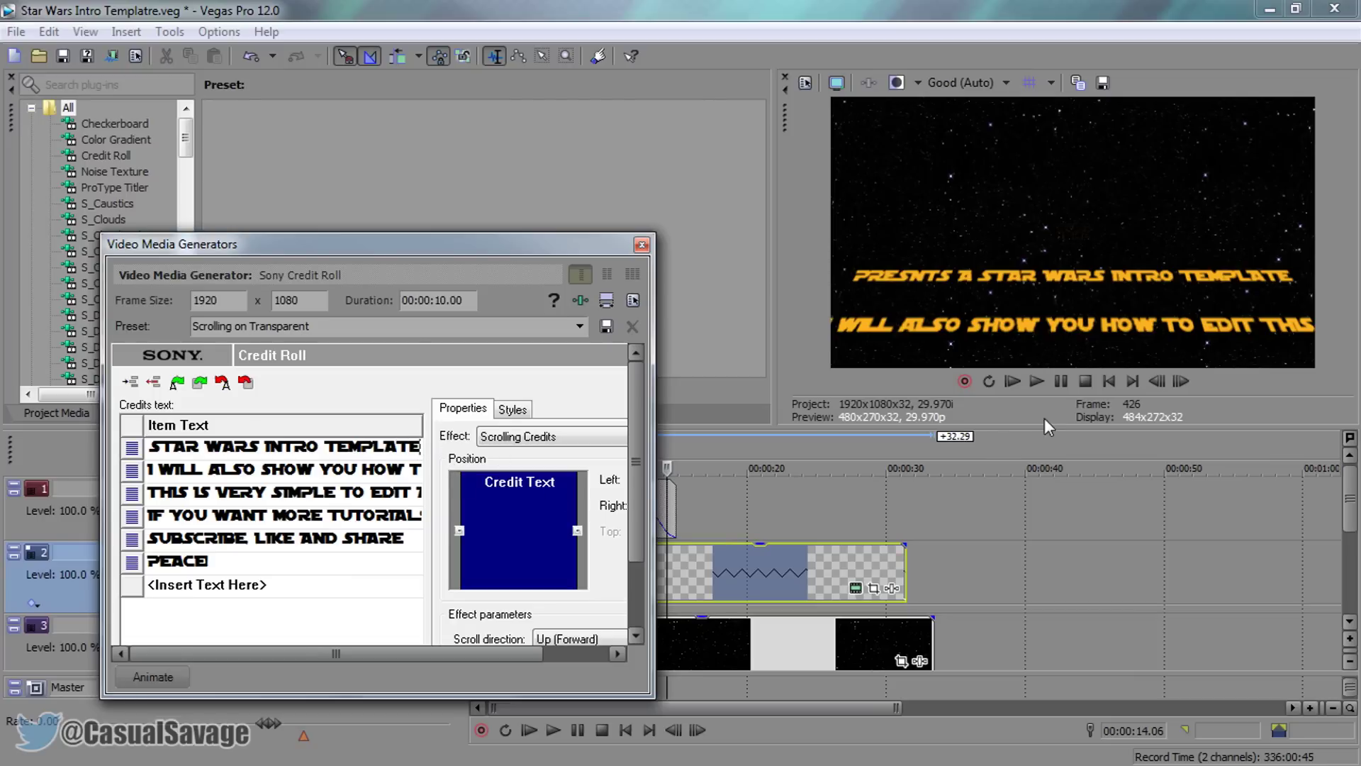
{"action": "type", "text": "xxx"}
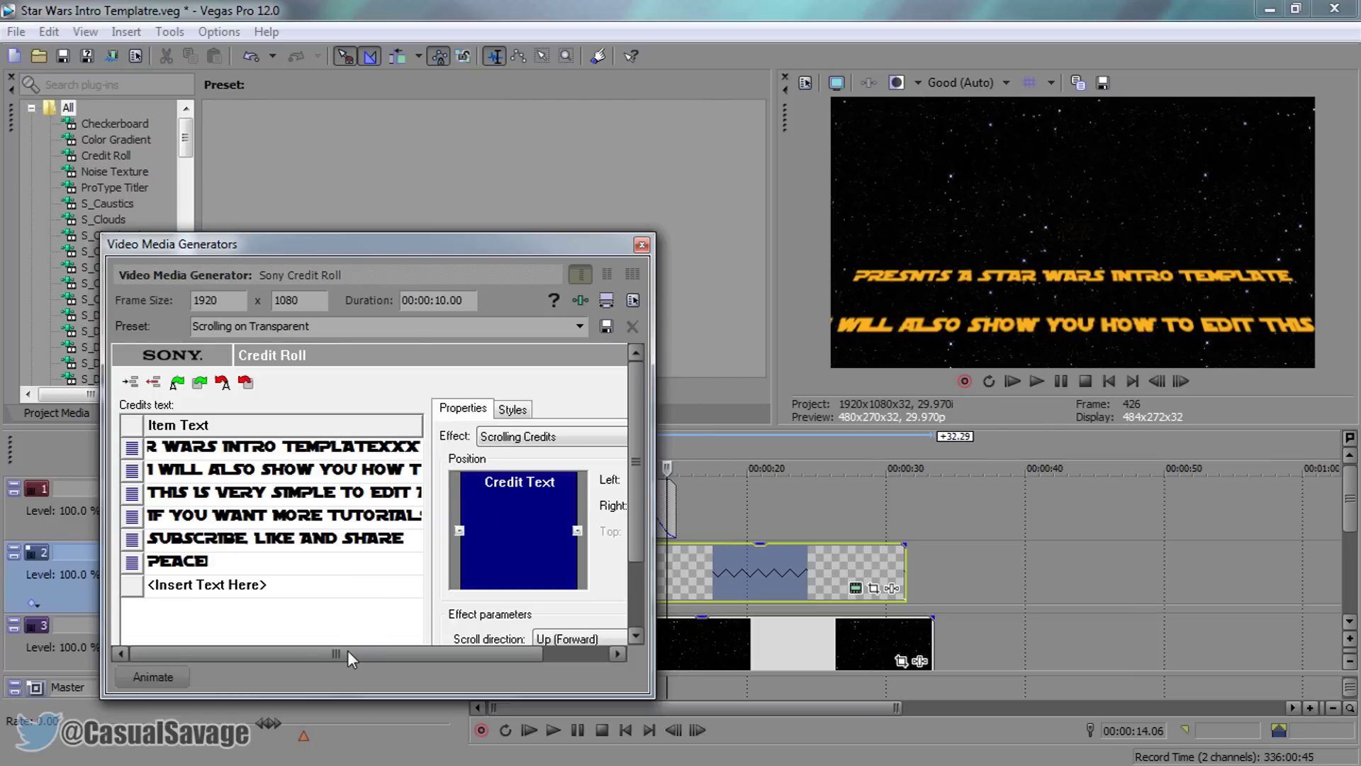
{"action": "key", "text": "Return"}
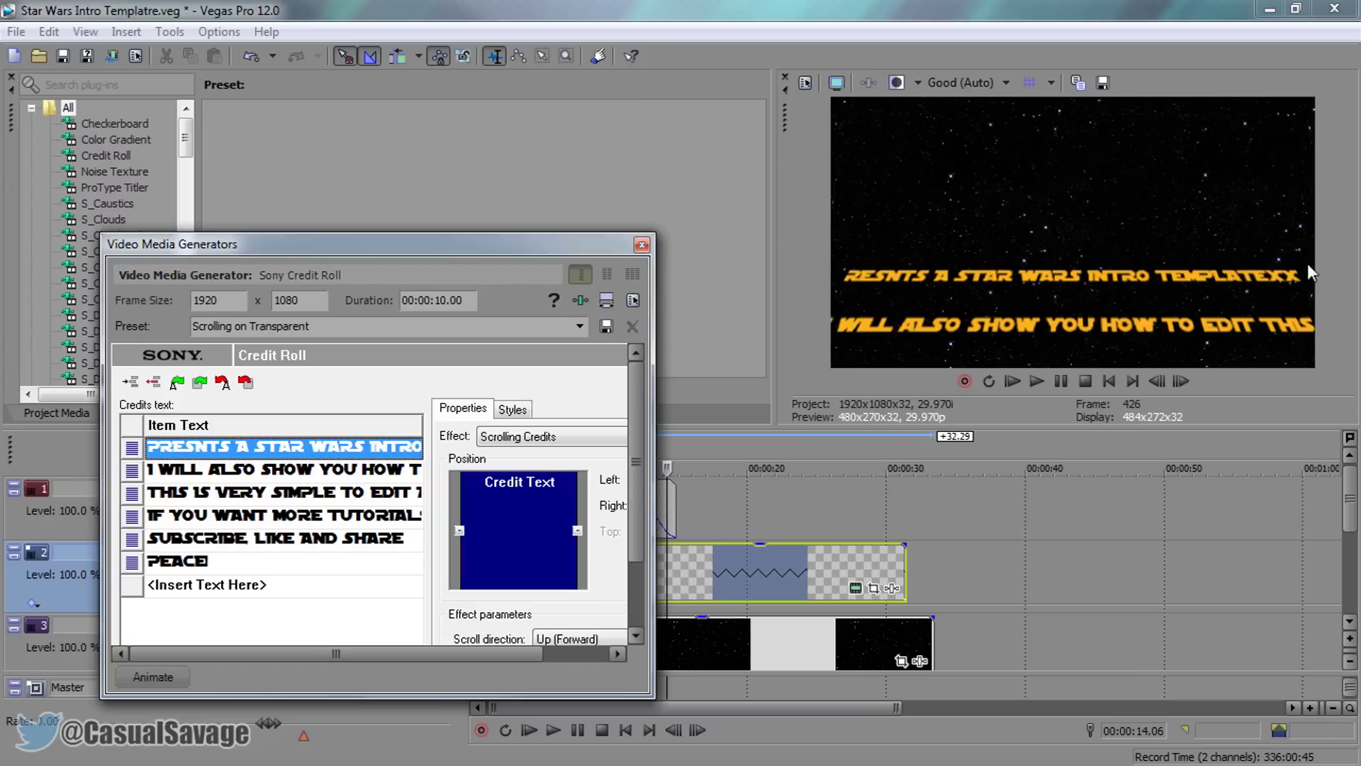
Delete the trailing XXX so the first credit line ends with TEMPLATE
{"action": "left_click", "coordinate": [388, 447]}
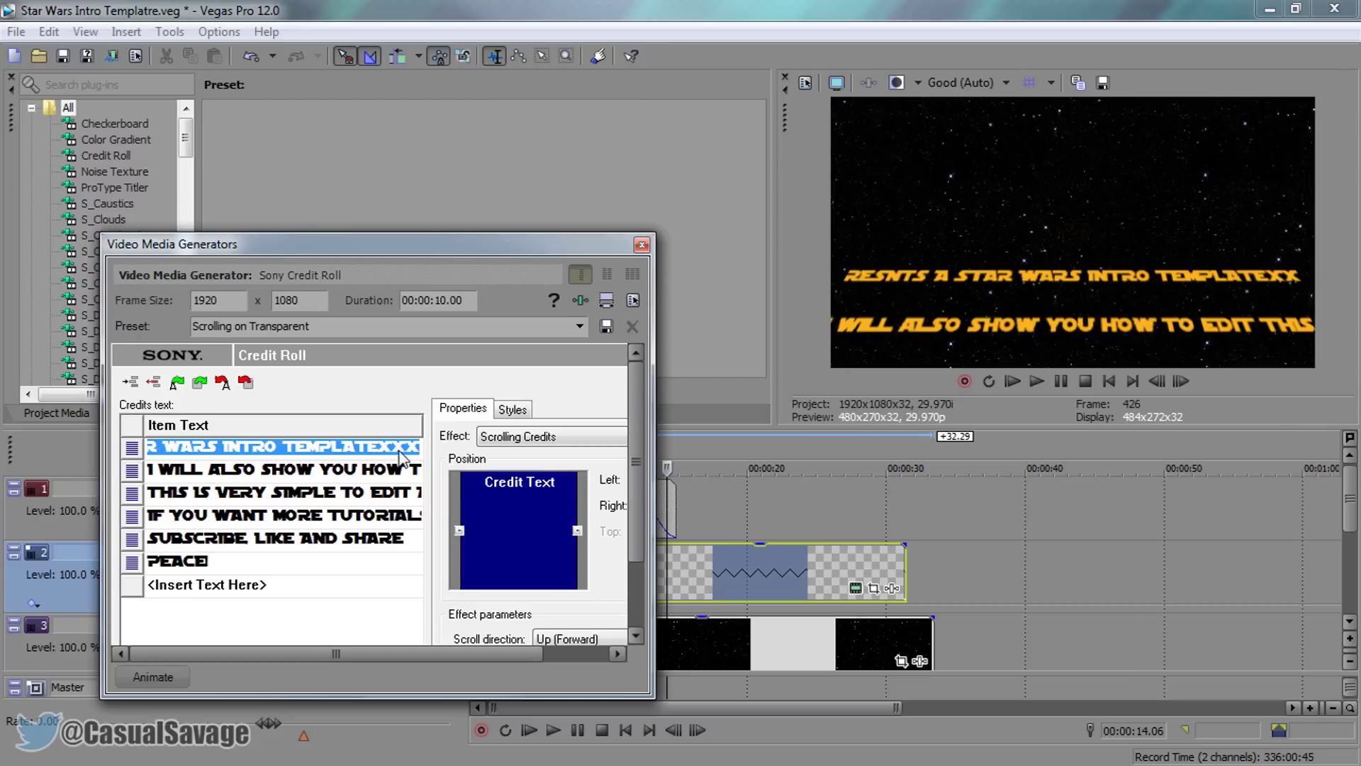
{"action": "left_click", "coordinate": [389, 447]}
{"action": "left_click_drag", "start_coordinate": [422, 448], "coordinate": [377, 447]}
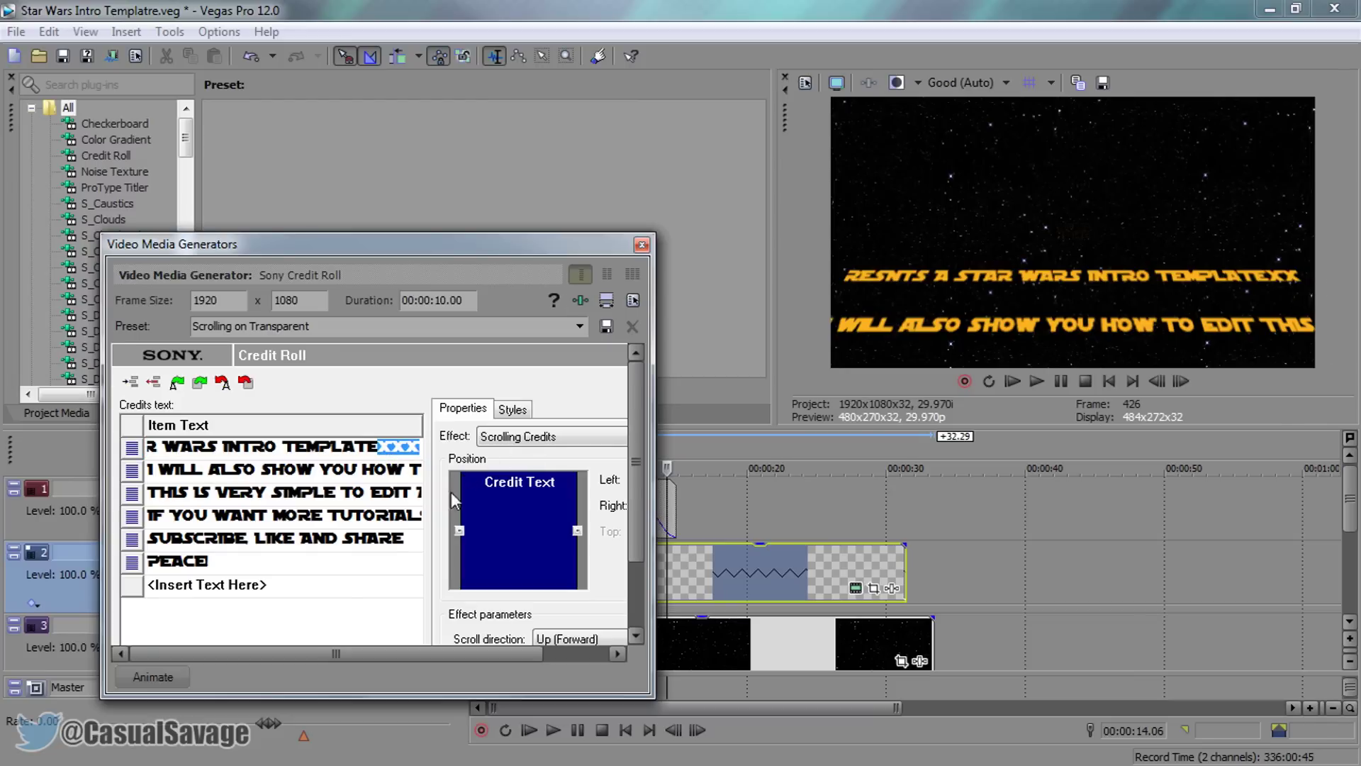
{"action": "key", "text": "BackSpace"}
{"action": "key", "text": "Return"}
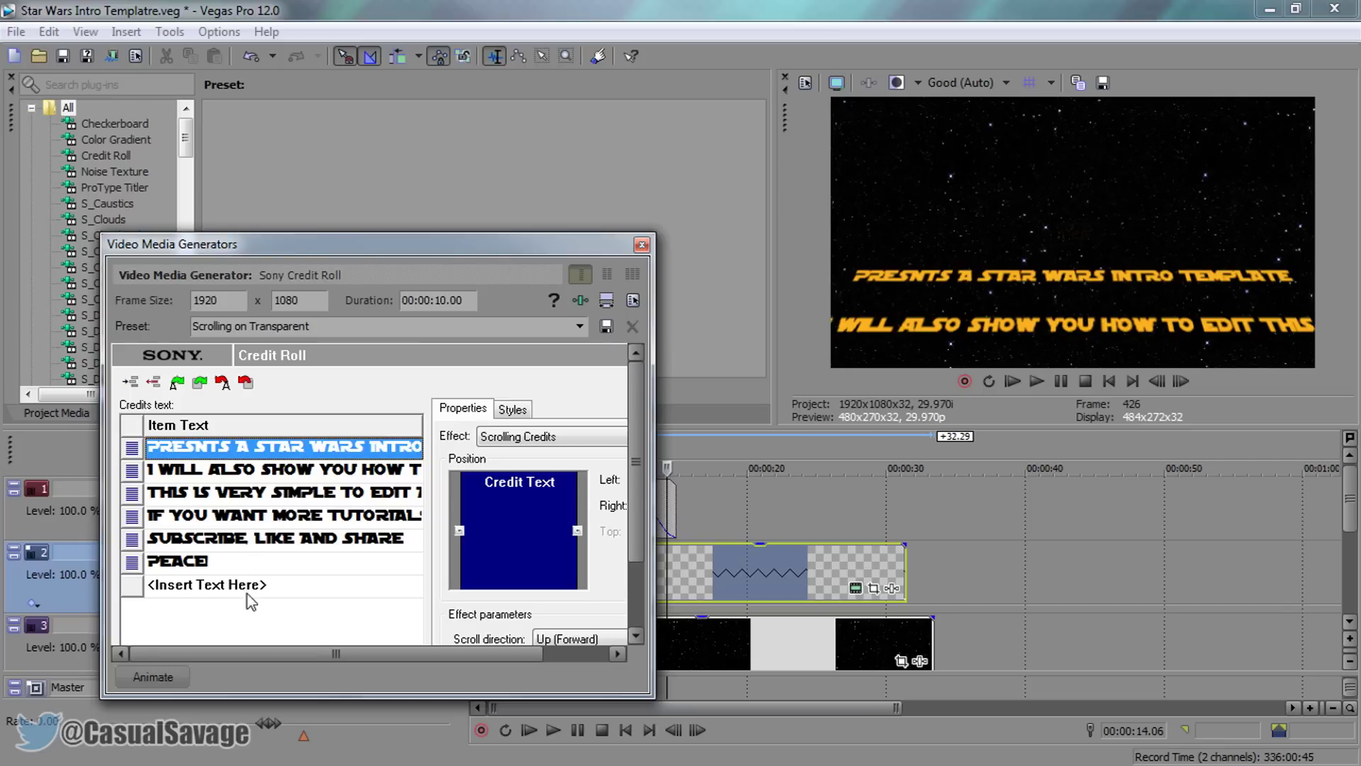
{"action": "left_click", "coordinate": [207, 586]}
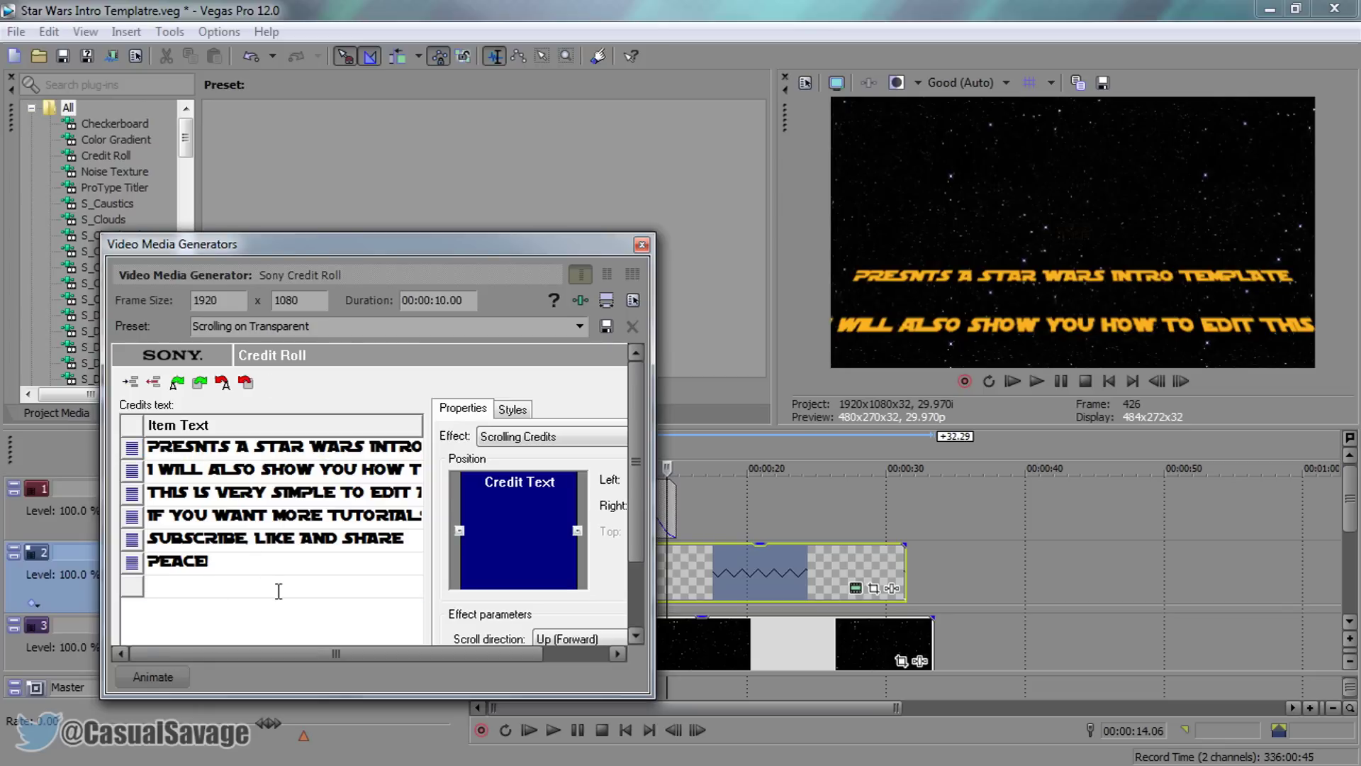
Enter 'YOUTUBE TUTORIAL EDITING STAR WARS' as the last credit line and preview it near 25 seconds
{"action": "type", "text": "YOUTUBE "}
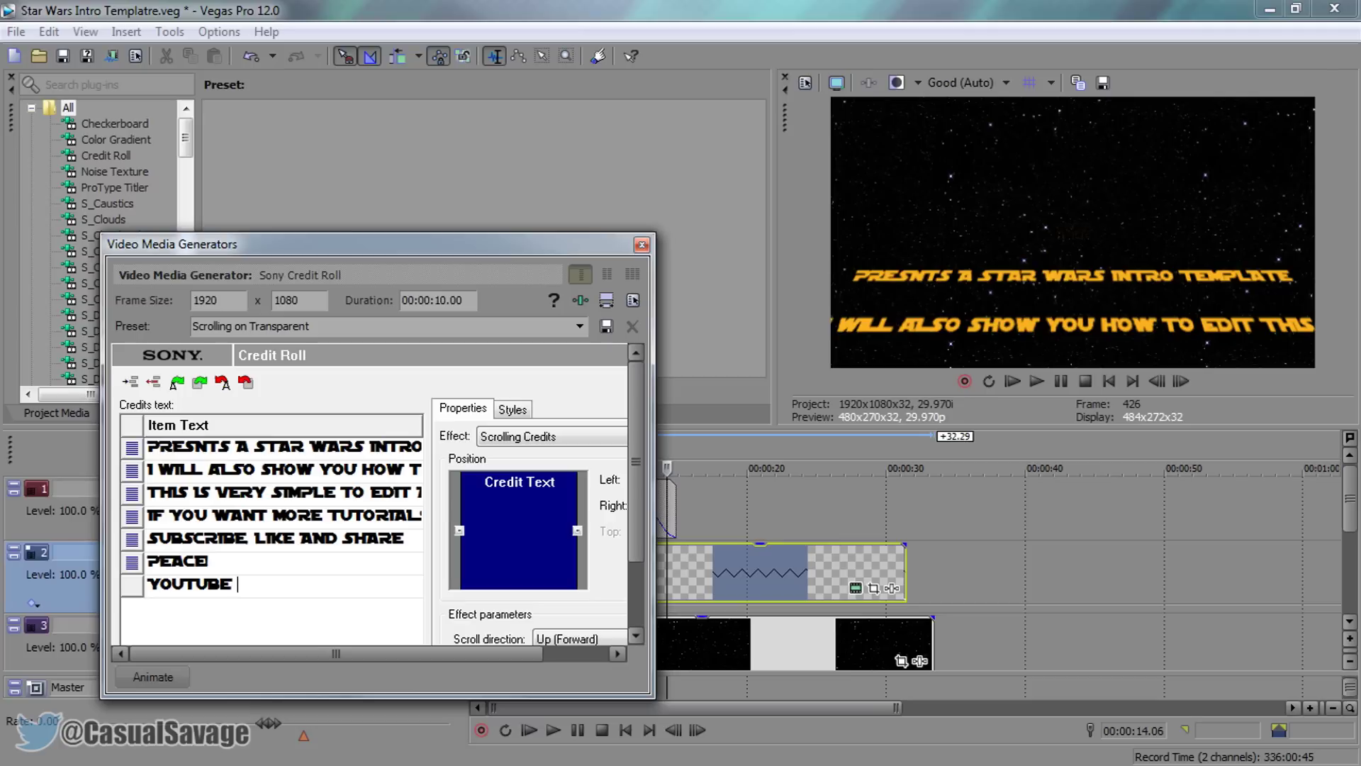
{"action": "type", "text": "TUTORIAL EDIT"}
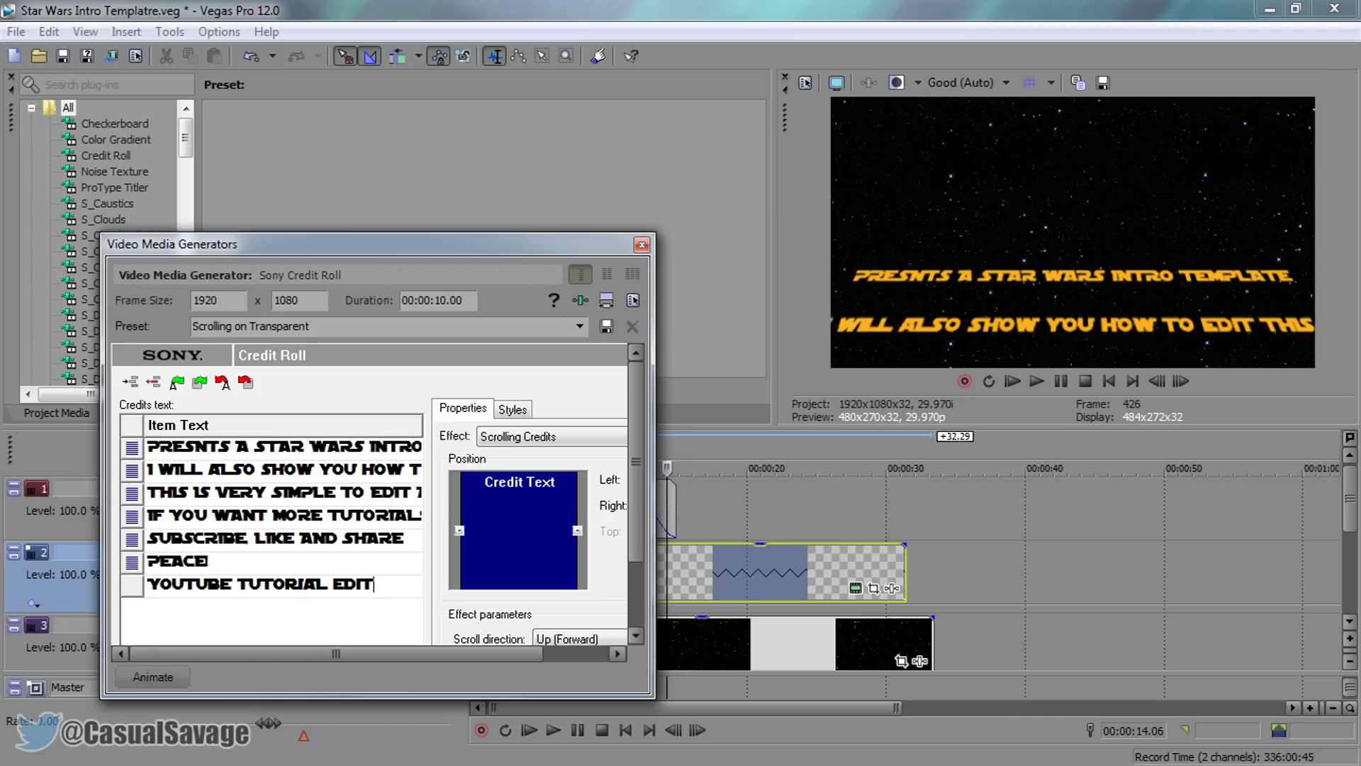
{"action": "type", "text": "ING STAW"}
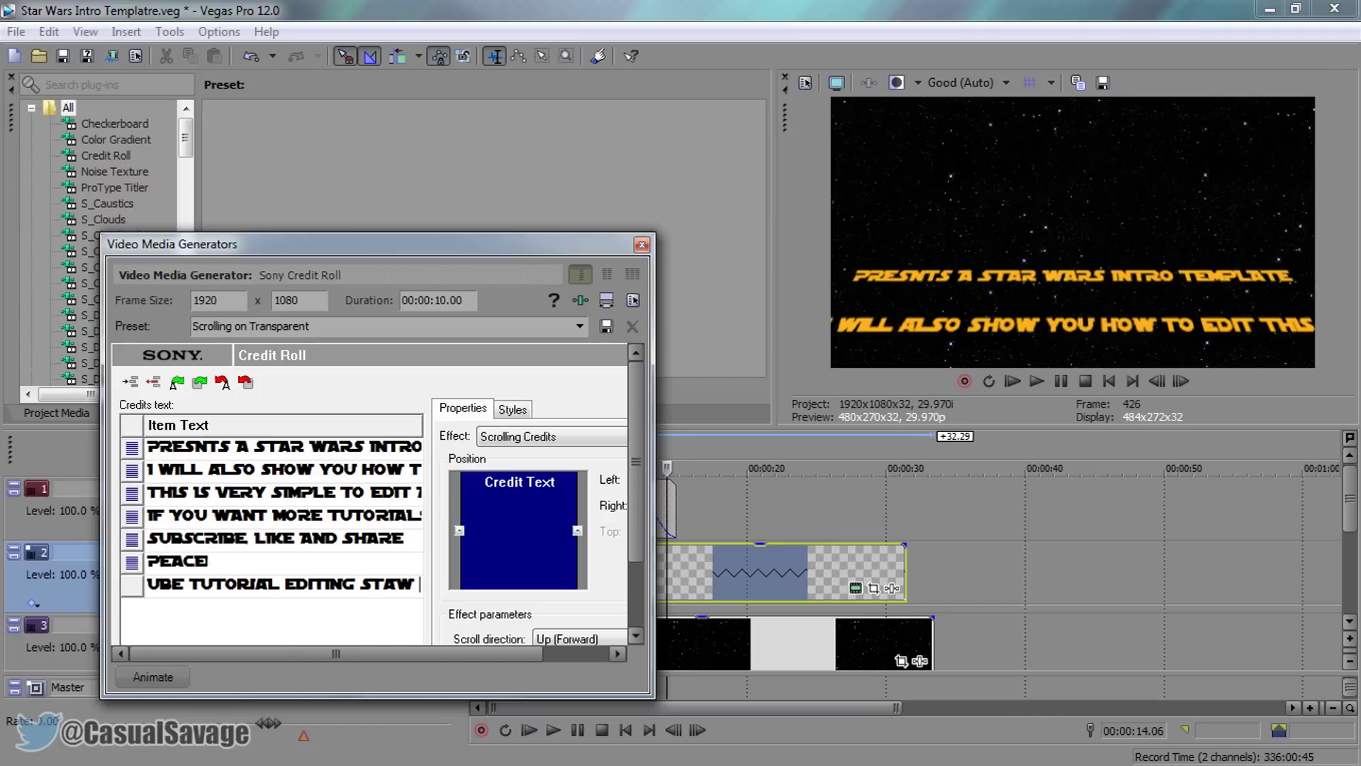
{"action": "key", "text": "BackSpace"}
{"action": "key", "text": "BackSpace"}
{"action": "type", "text": "R WARS"}
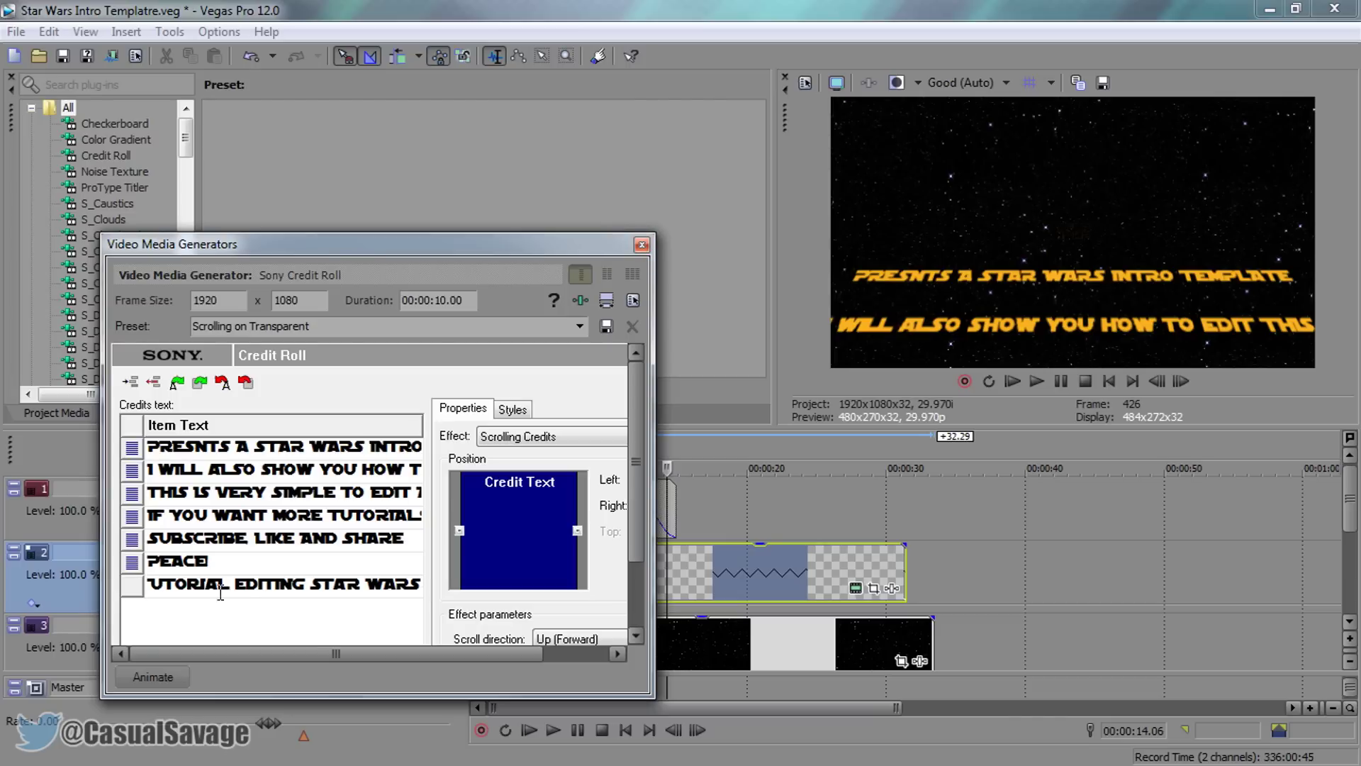
{"action": "left_click", "coordinate": [820, 439]}
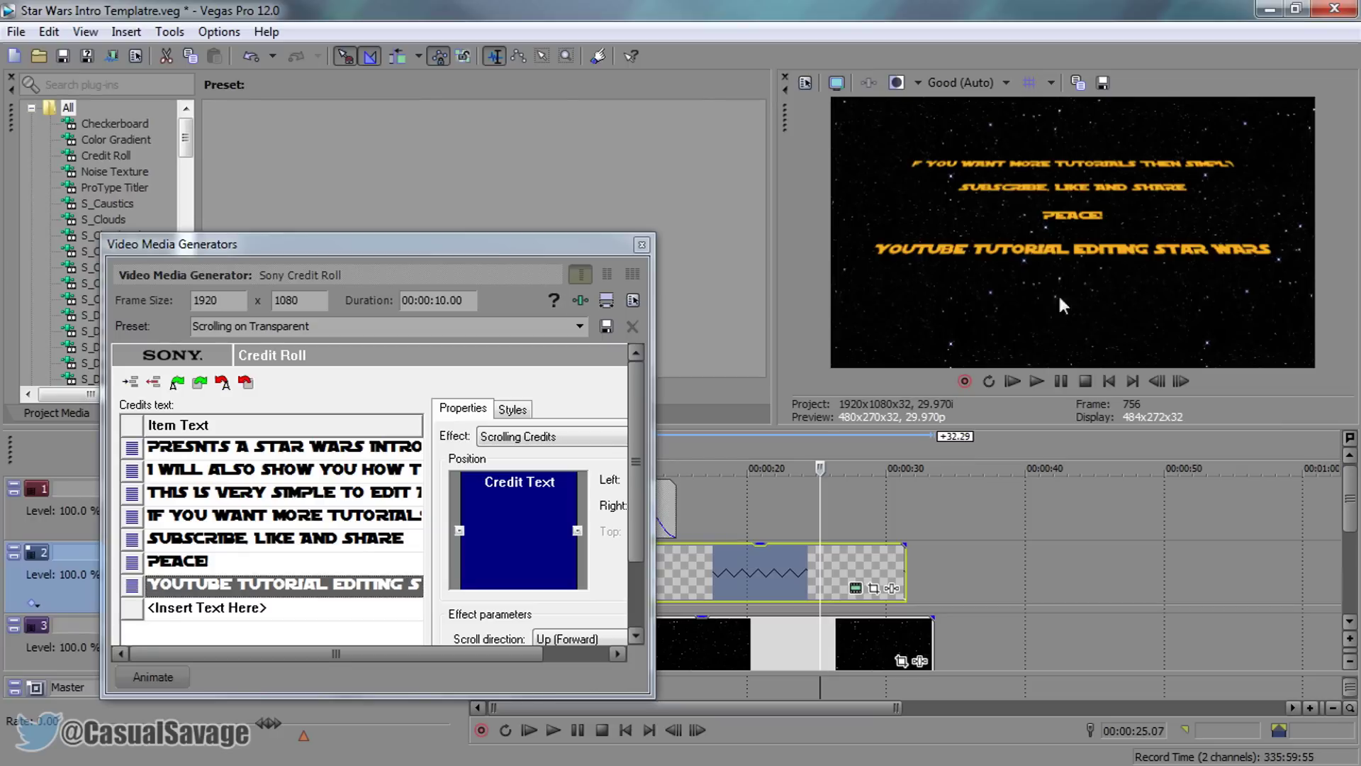
Close the credit roll editor and play back the 5–11 second range showing YOUR NAME over the starfield
{"action": "left_click", "coordinate": [641, 245]}
{"action": "left_click", "coordinate": [623, 573]}
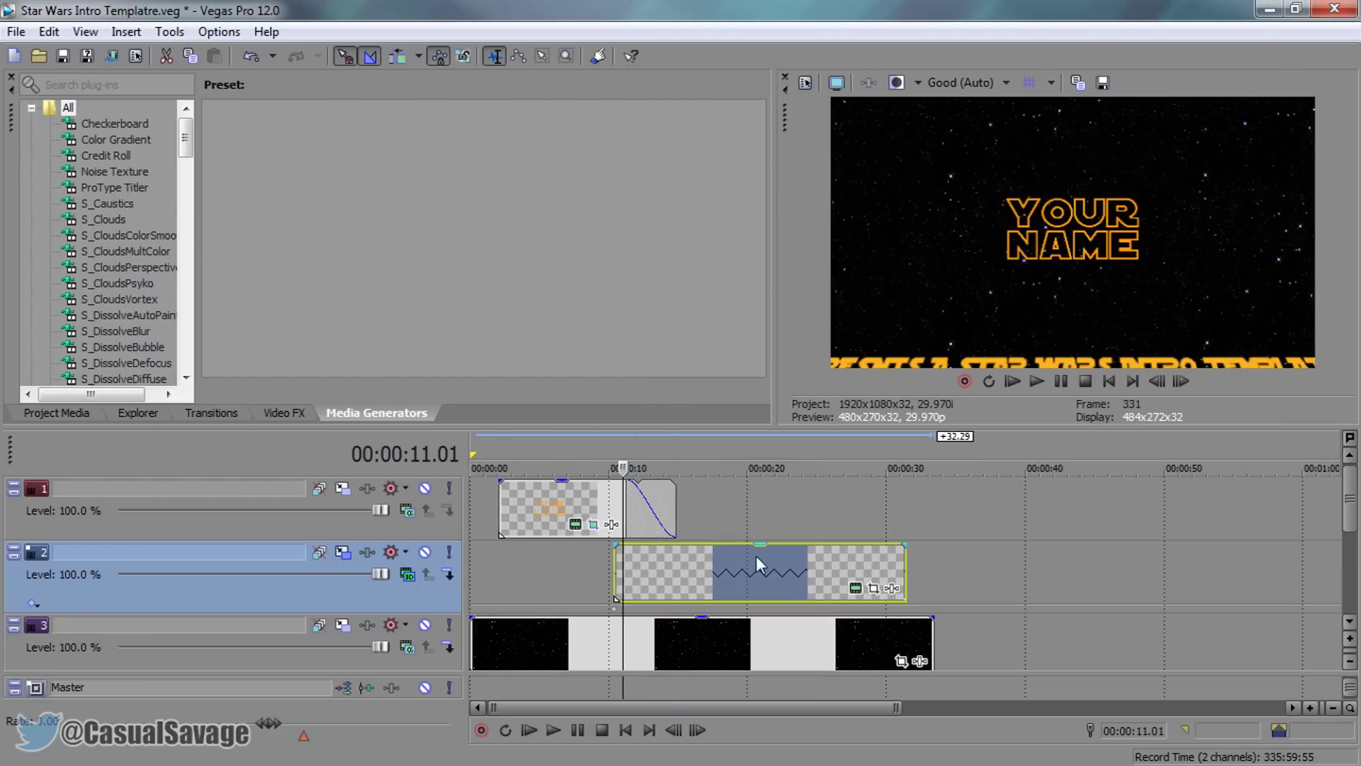
{"action": "left_click", "coordinate": [488, 645]}
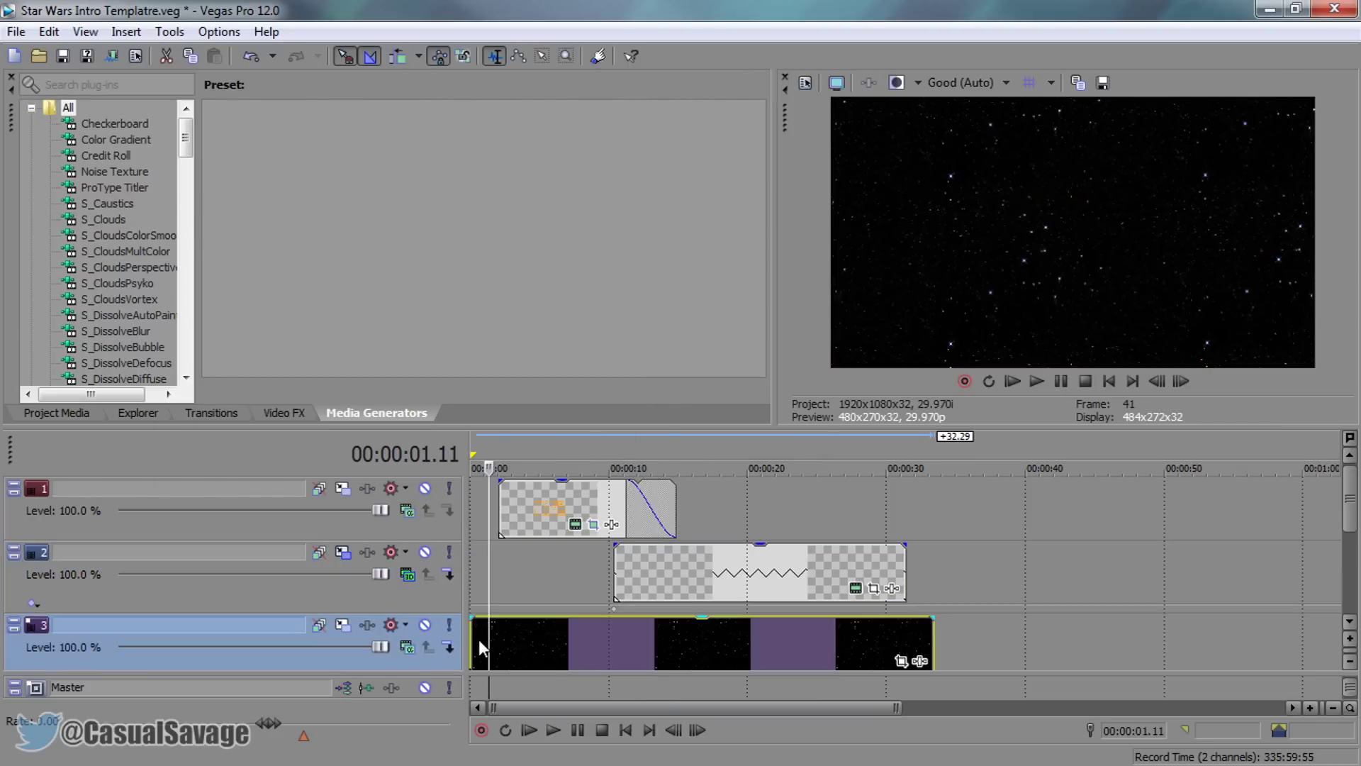
{"action": "left_click_drag", "start_coordinate": [1350, 499], "coordinate": [1350, 521]}
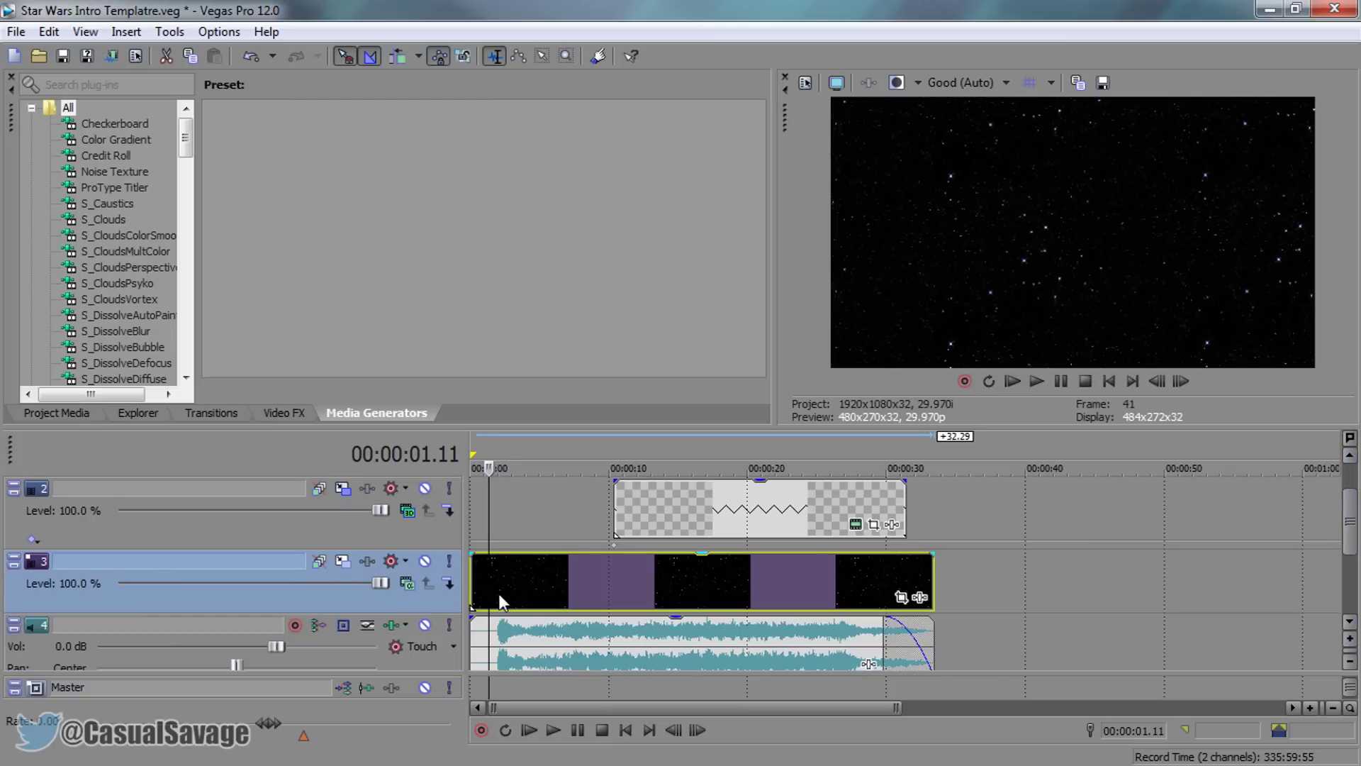
{"action": "key", "text": "space"}
{"action": "key", "text": "space"}
{"action": "left_click", "coordinate": [610, 567]}
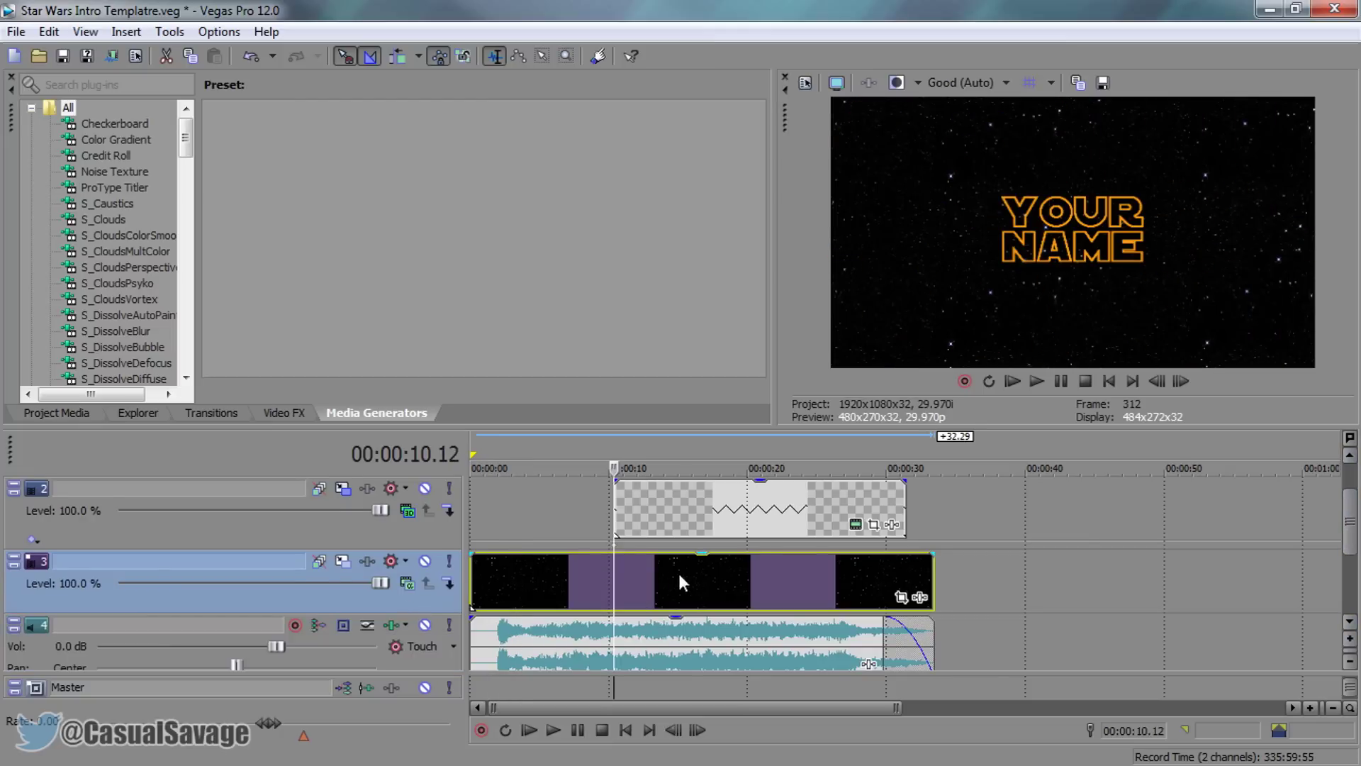
{"action": "left_click_drag", "start_coordinate": [622, 569], "coordinate": [544, 576]}
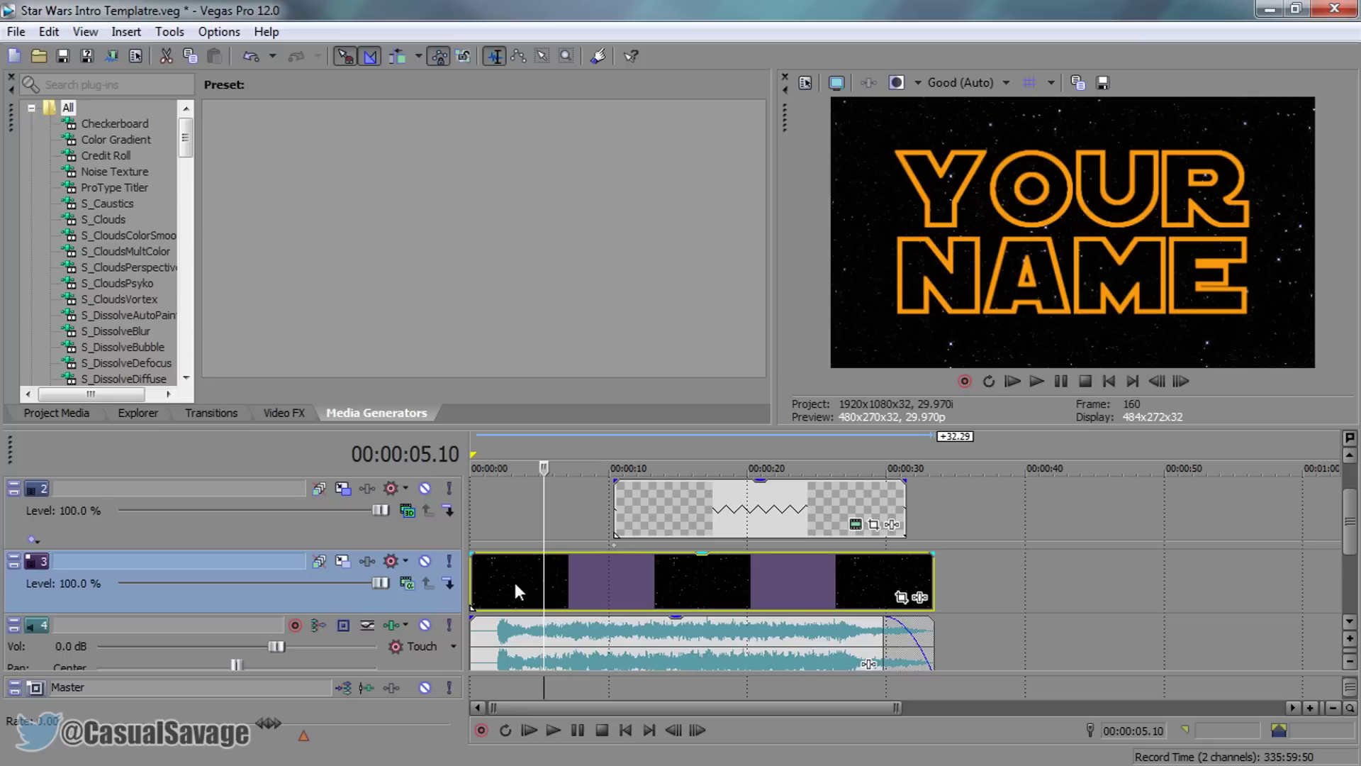
{"action": "left_click", "coordinate": [617, 586]}
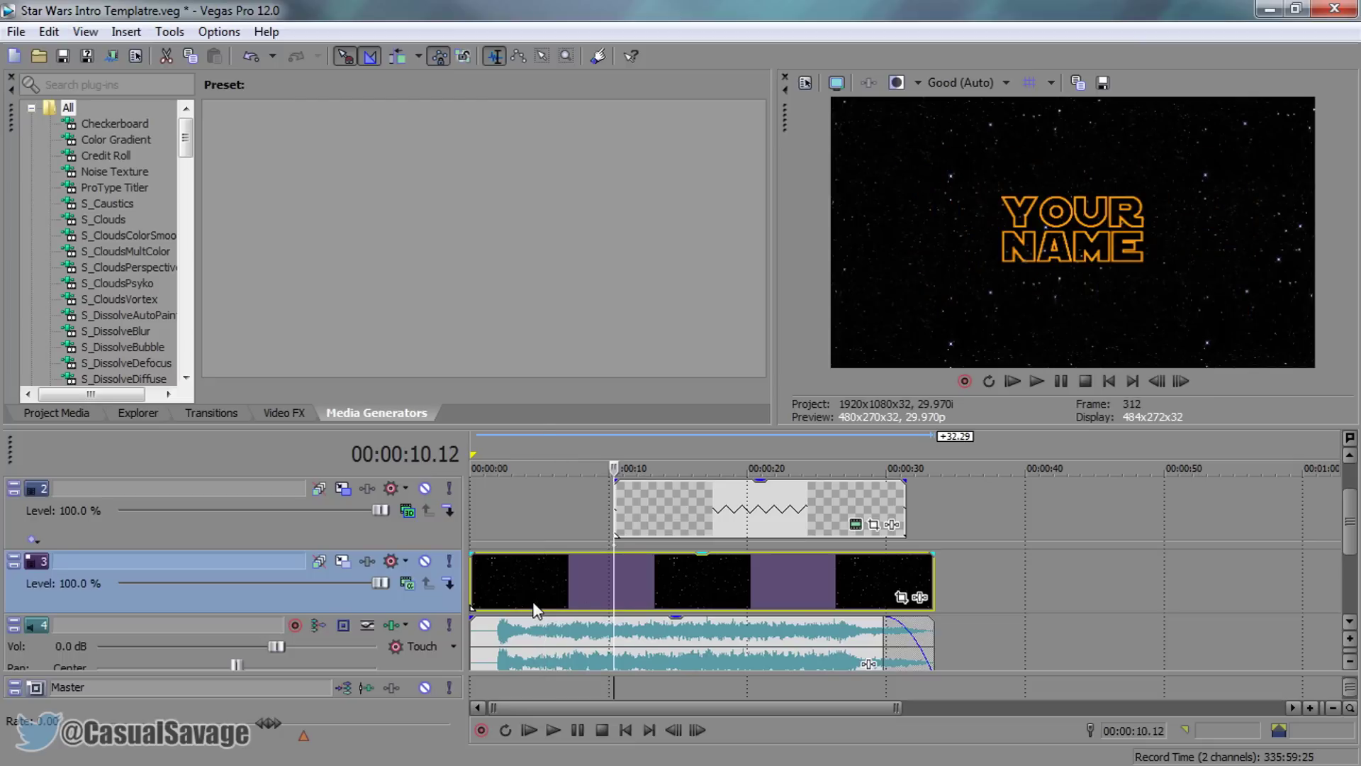
{"action": "key", "text": "Delete"}
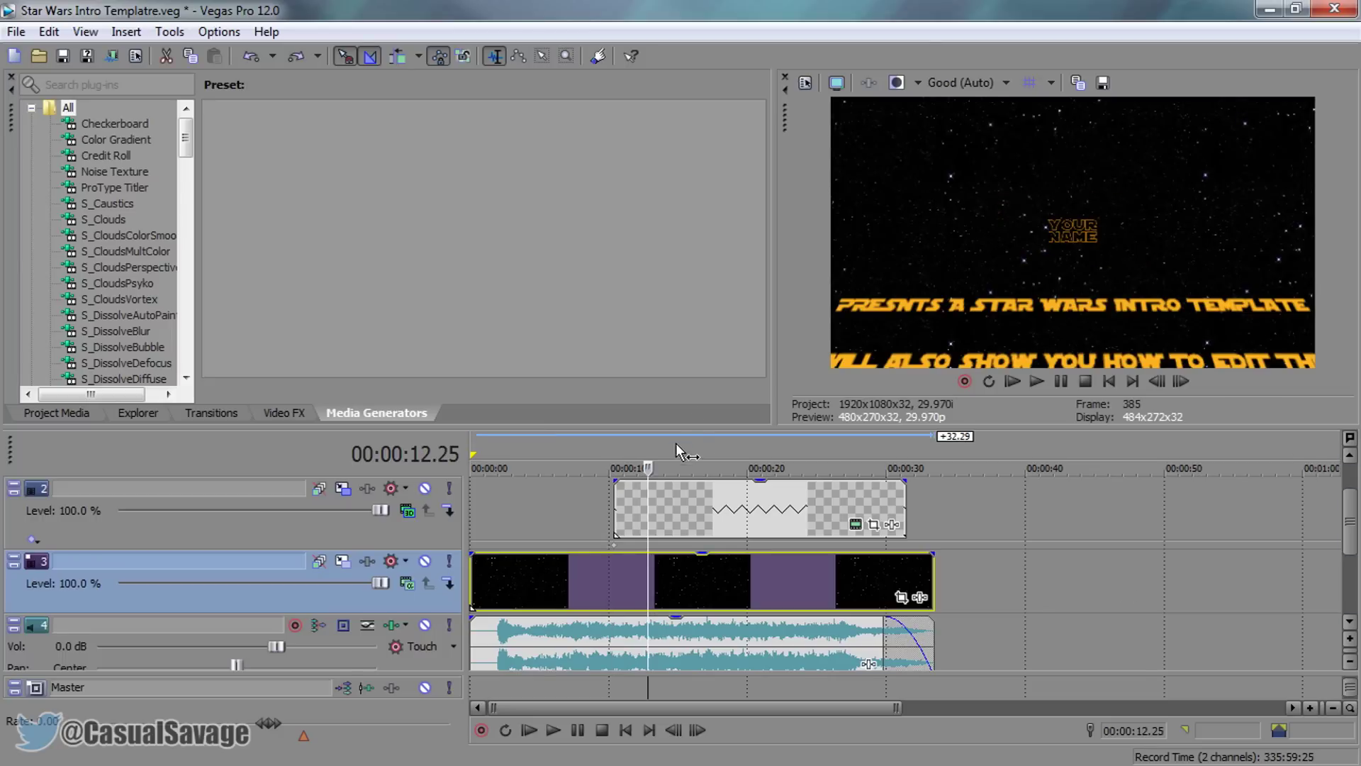
Select the whole 33-second project range and save it with File > Save
{"action": "double_click", "coordinate": [681, 452]}
{"action": "left_click", "coordinate": [15, 31]}
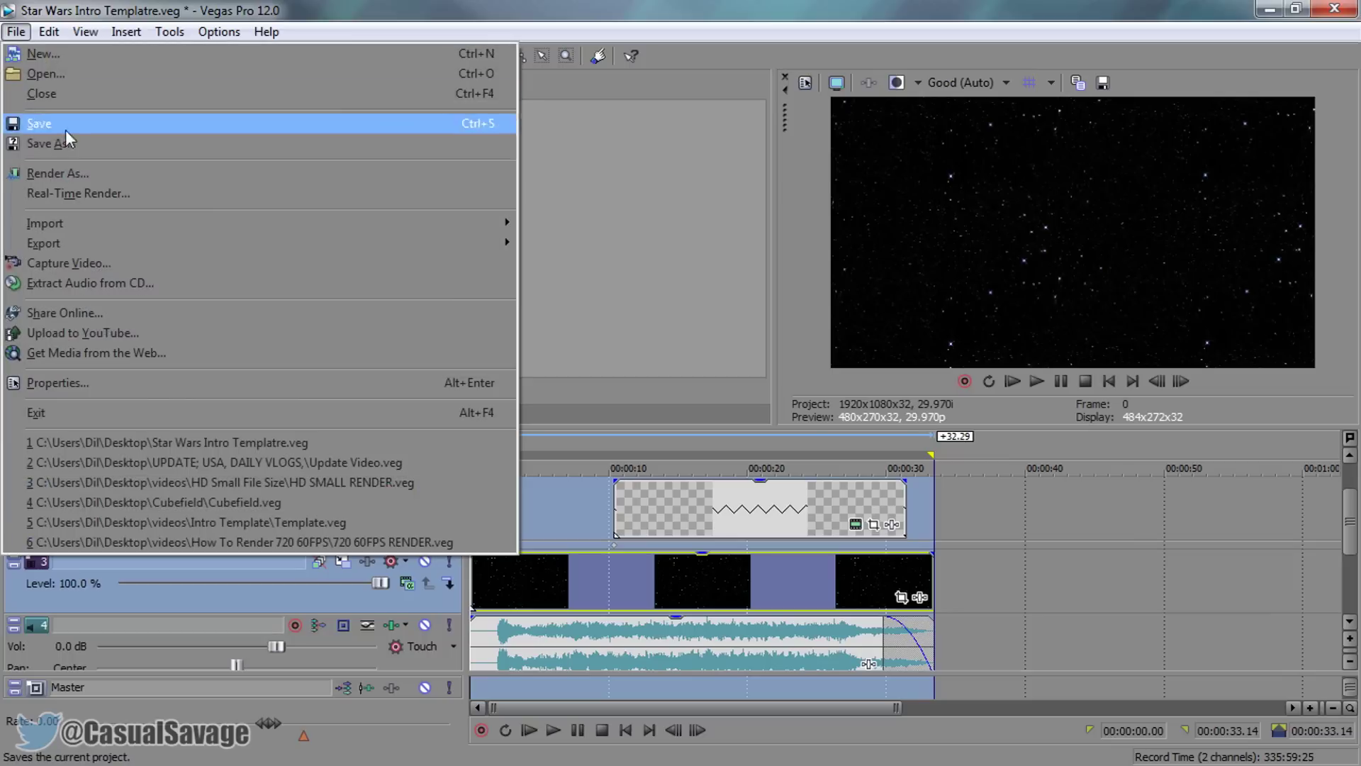
{"action": "left_click", "coordinate": [71, 172]}
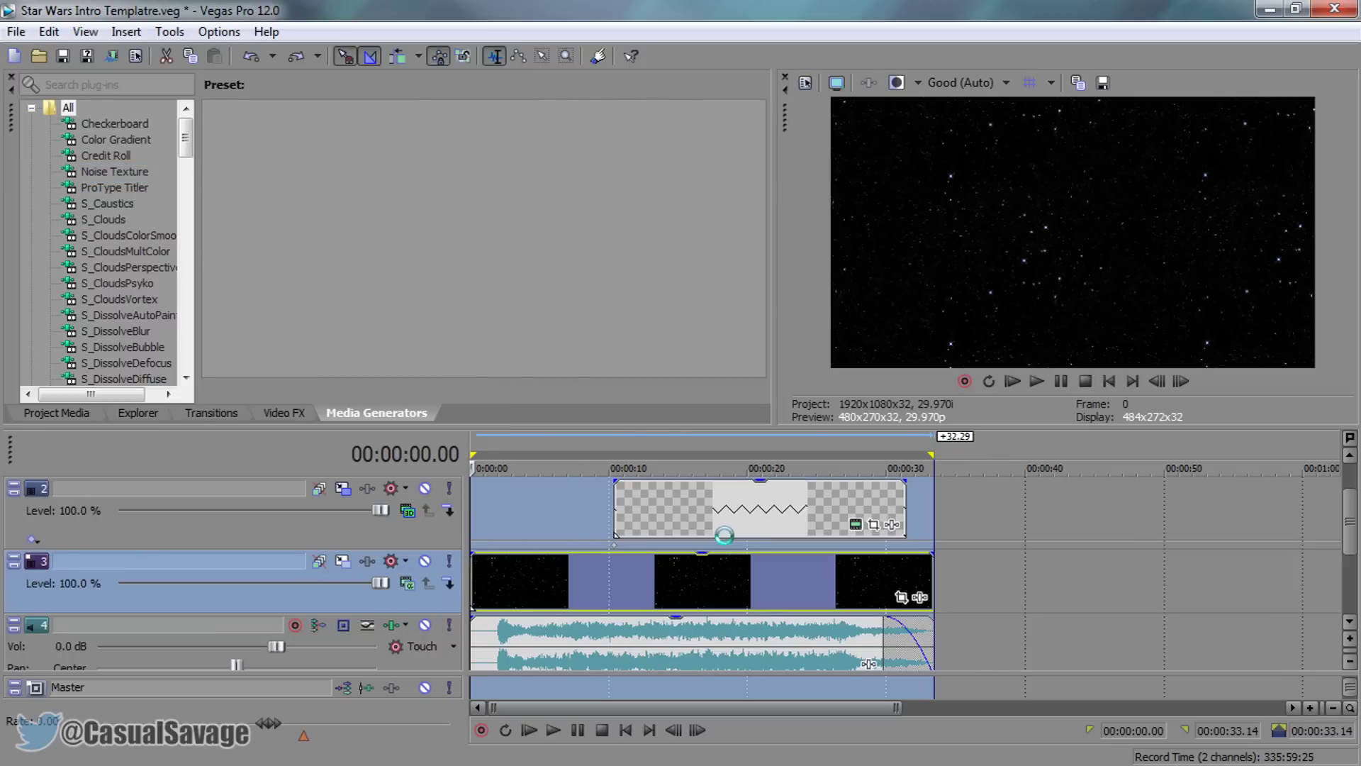